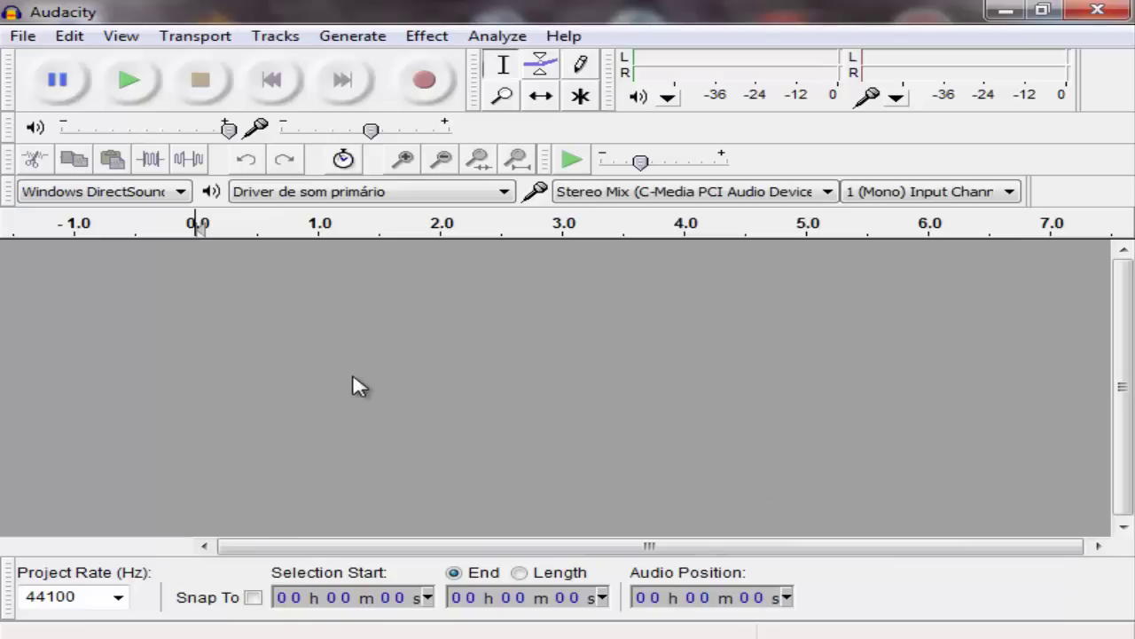
Open the audio file "ken's theme - Street Fighter II.mp3" from the Gravações folder.
left_click(20, 36)
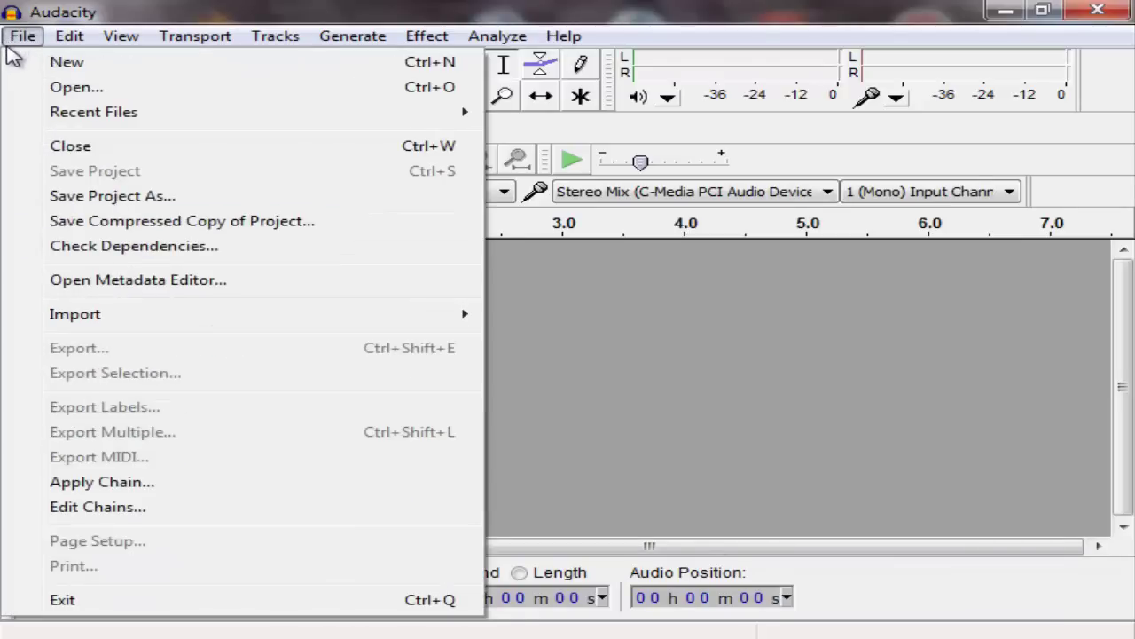
mouse_move(123, 323)
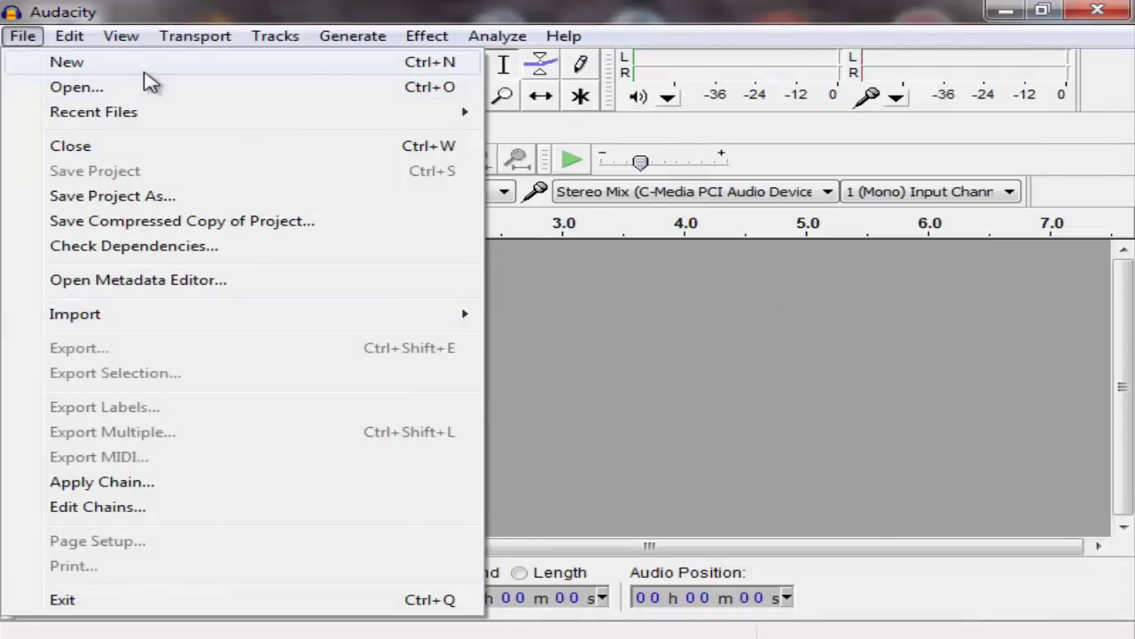
left_click(203, 92)
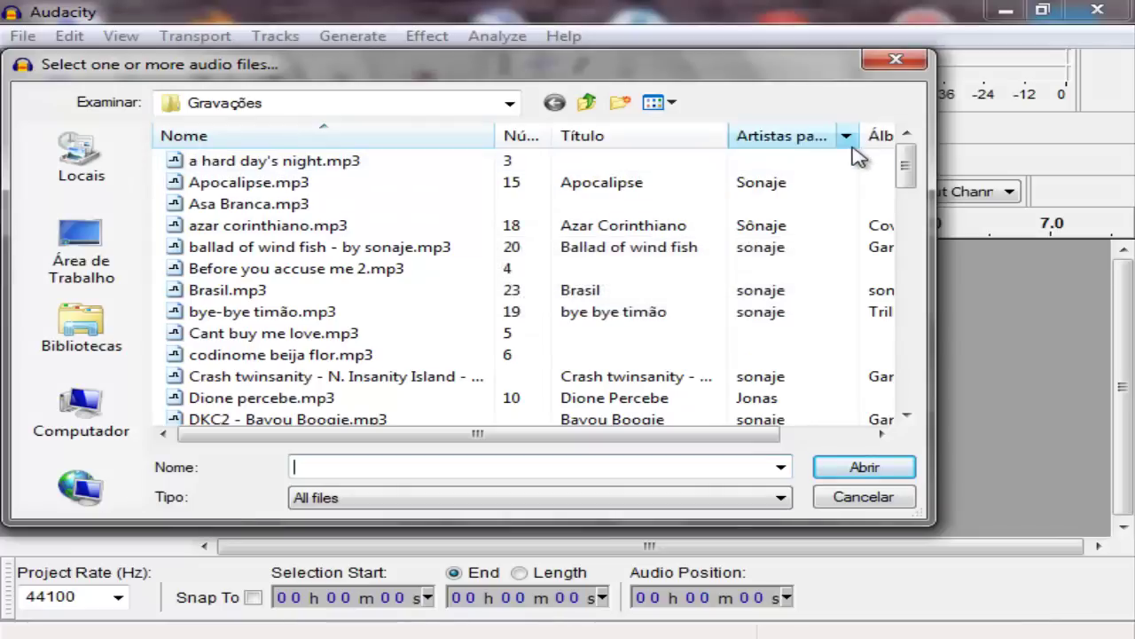
scroll(698, 435, "right", 2)
left_click_drag(697, 444, 641, 410)
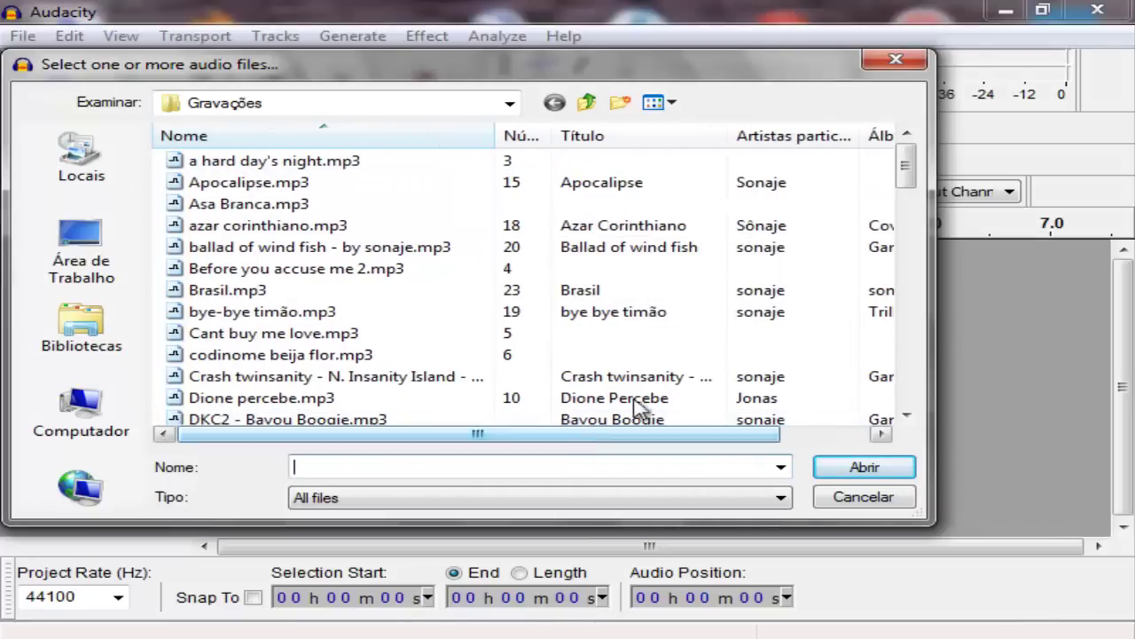
mouse_move(906, 160)
left_mouse_down()
mouse_move(914, 302)
mouse_move(936, 381)
left_mouse_up()
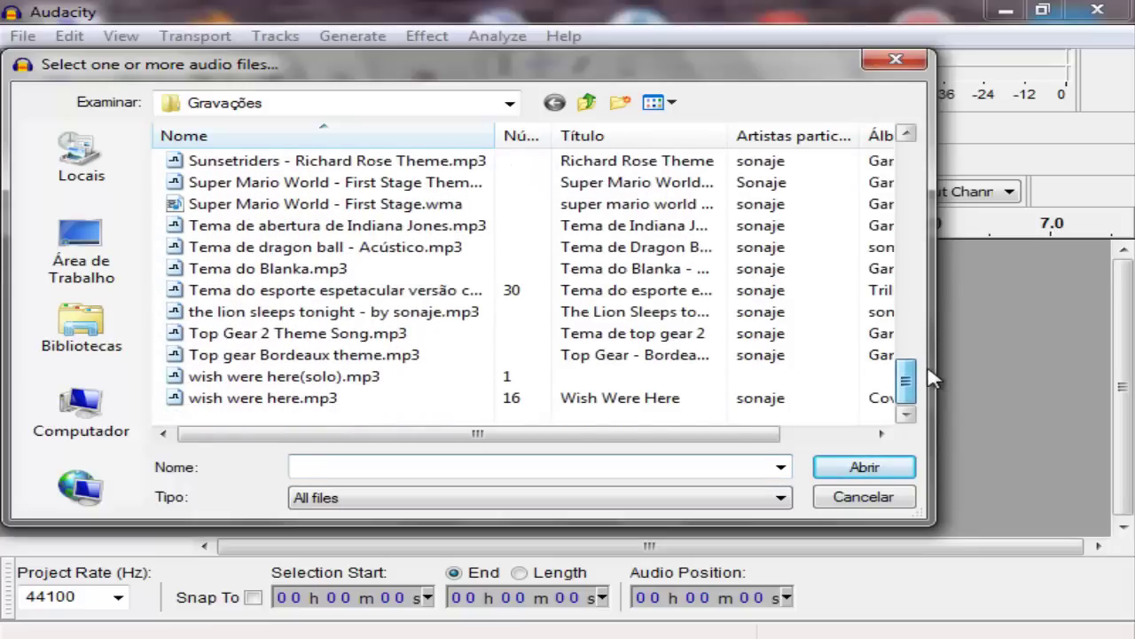
left_click_drag(934, 377, 934, 369)
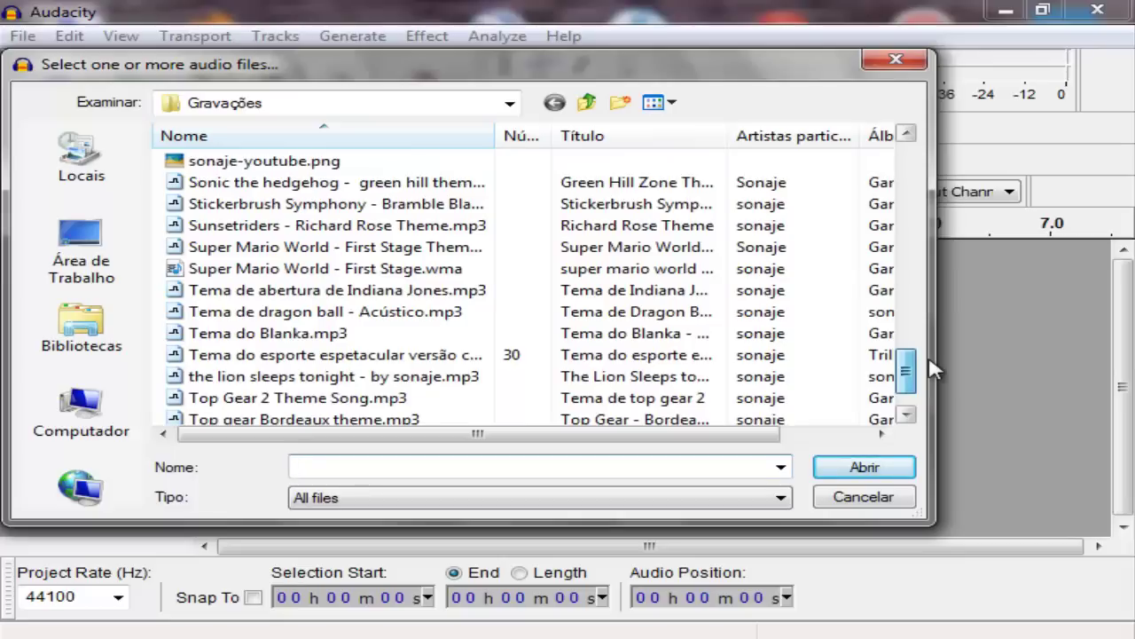
scroll(934, 368, "up", 12)
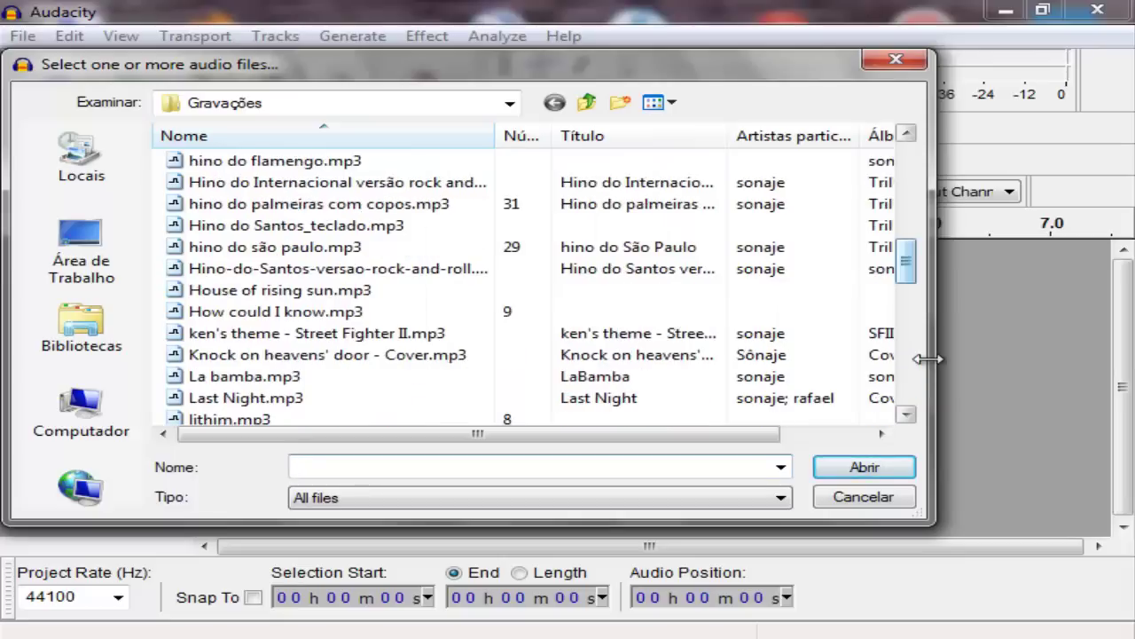
left_click(282, 342)
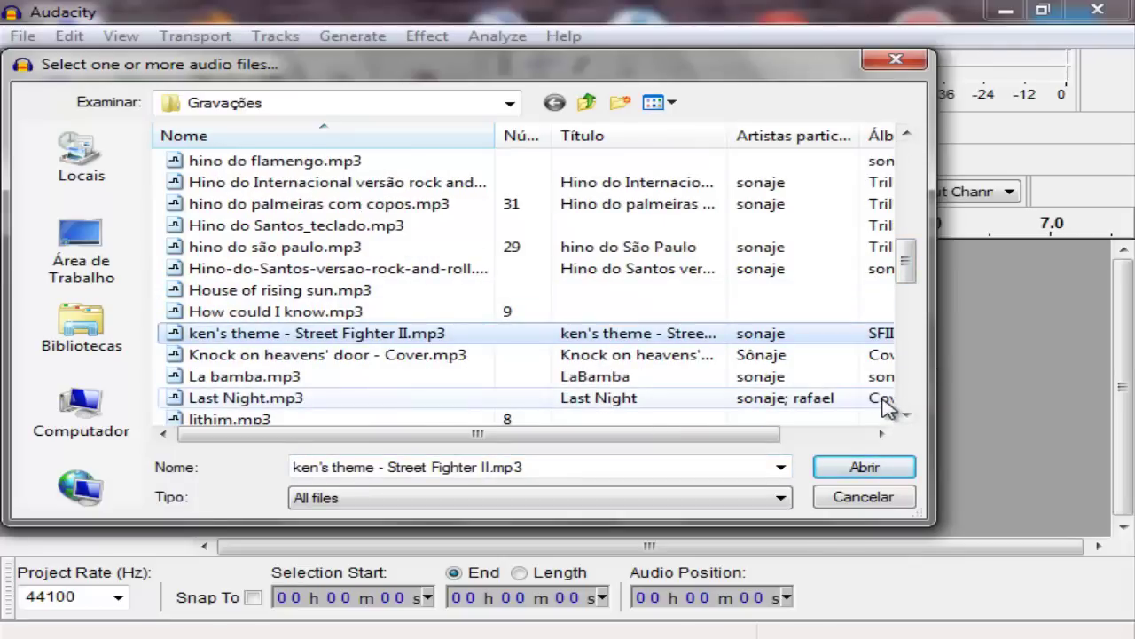
left_click(865, 468)
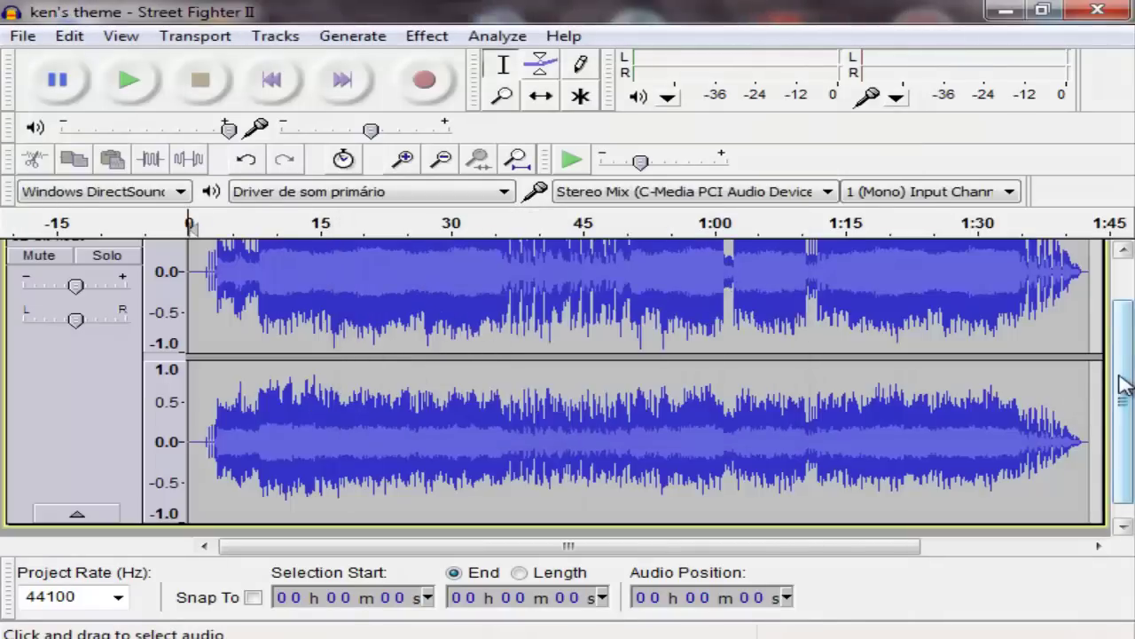
Check the speaker and application levels in the Windows volume mixer, and close it.
left_click_drag(1125, 383, 1126, 342)
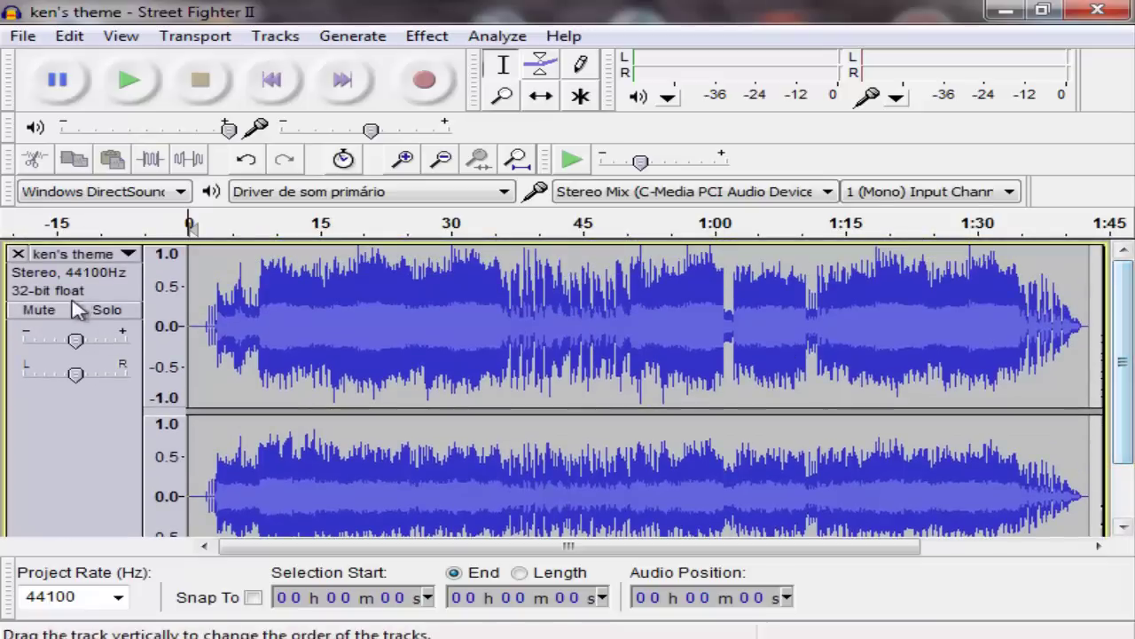
scroll(200, 331, "down", 1)
left_click(202, 332)
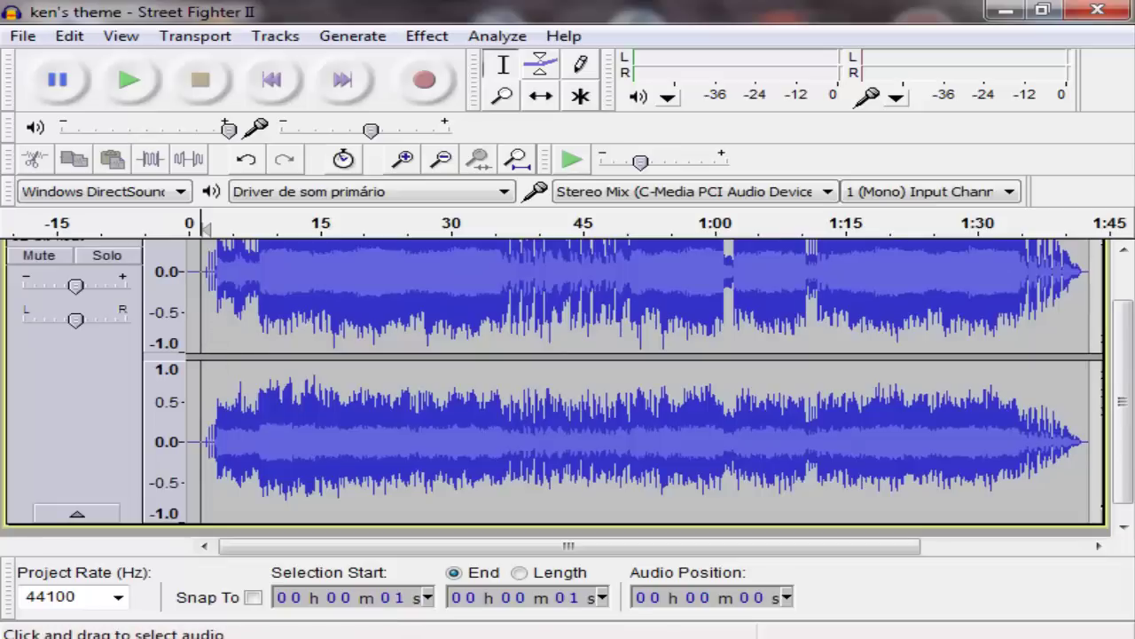
left_click(984, 601)
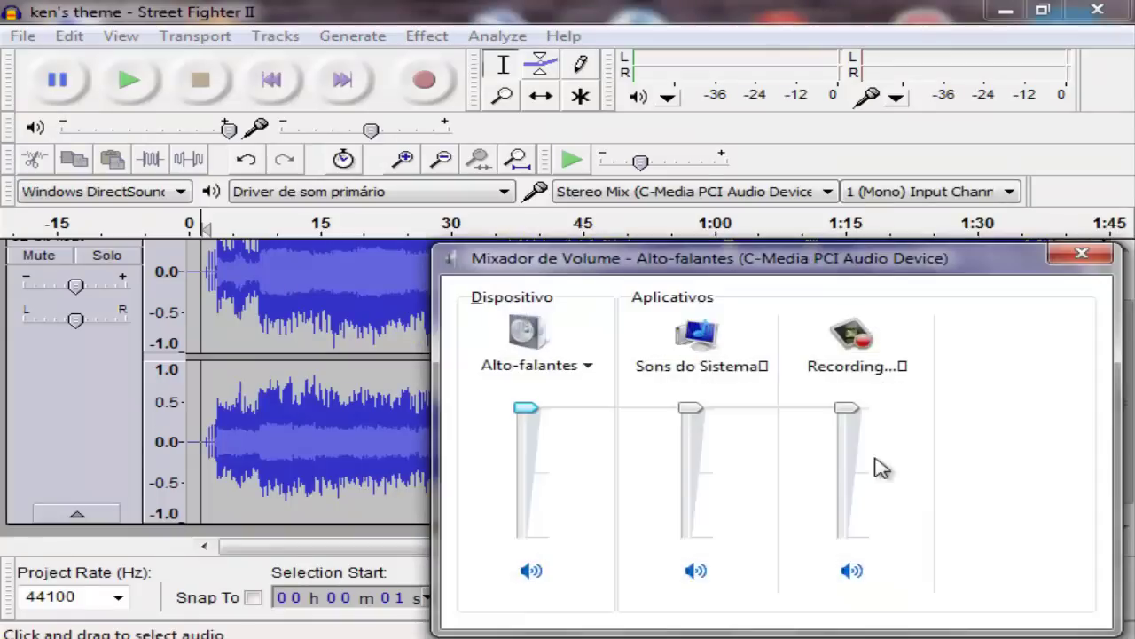
left_click(1082, 254)
Play the track from about the 3-second mark to hear the opening, and stop playback.
left_click(217, 385)
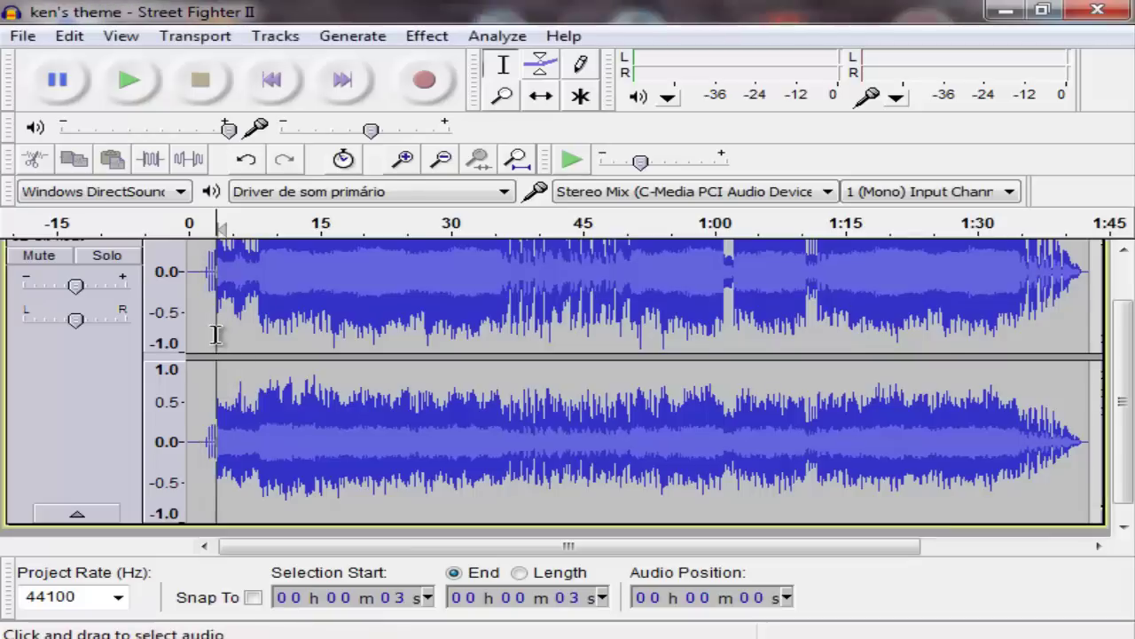
scroll(233, 355, "up", 1)
key("space")
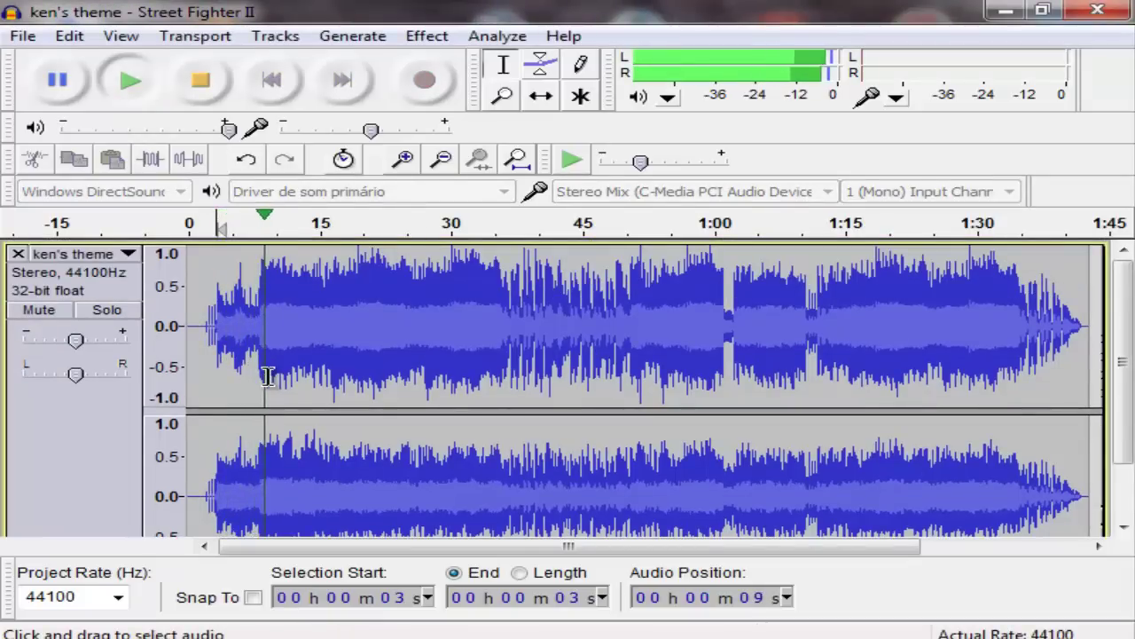
key("space")
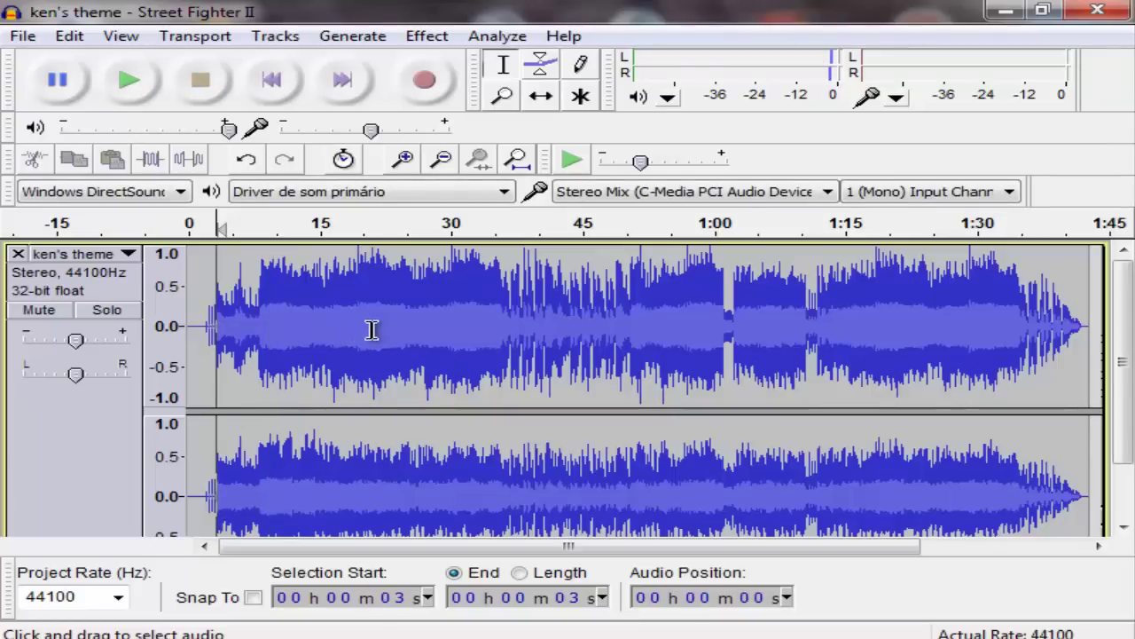
Delete the audio from about 21 seconds to the end of the track.
left_click_drag(373, 330, 1107, 336)
scroll(1082, 340, "down", 1)
key("Delete")
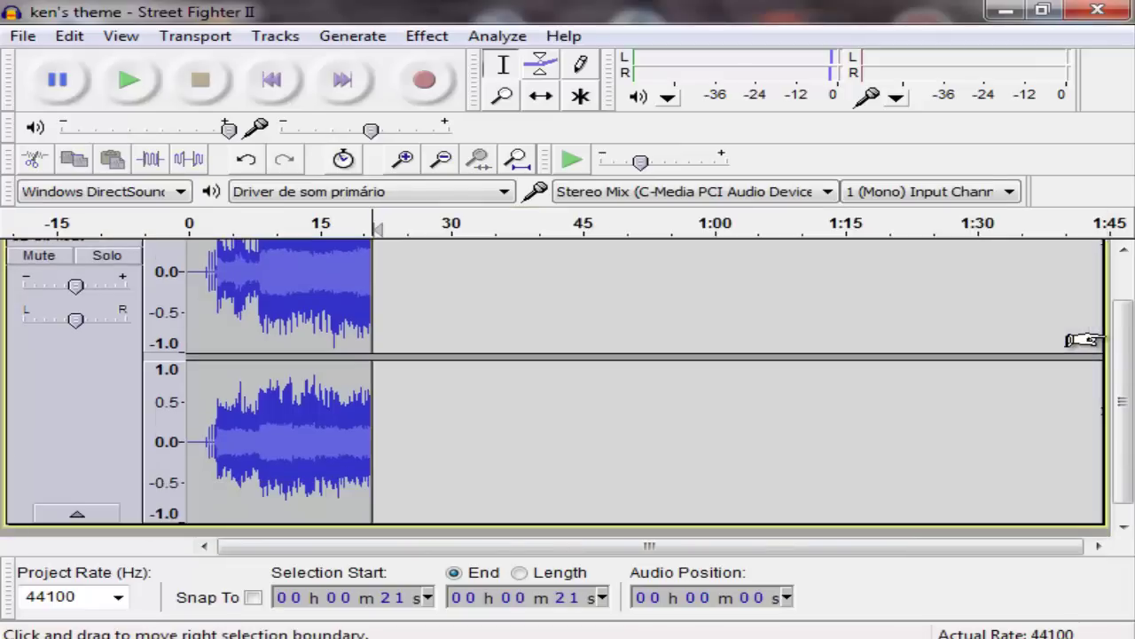
Play the shortened track from about 17 seconds to hear its abrupt ending.
left_click(351, 441)
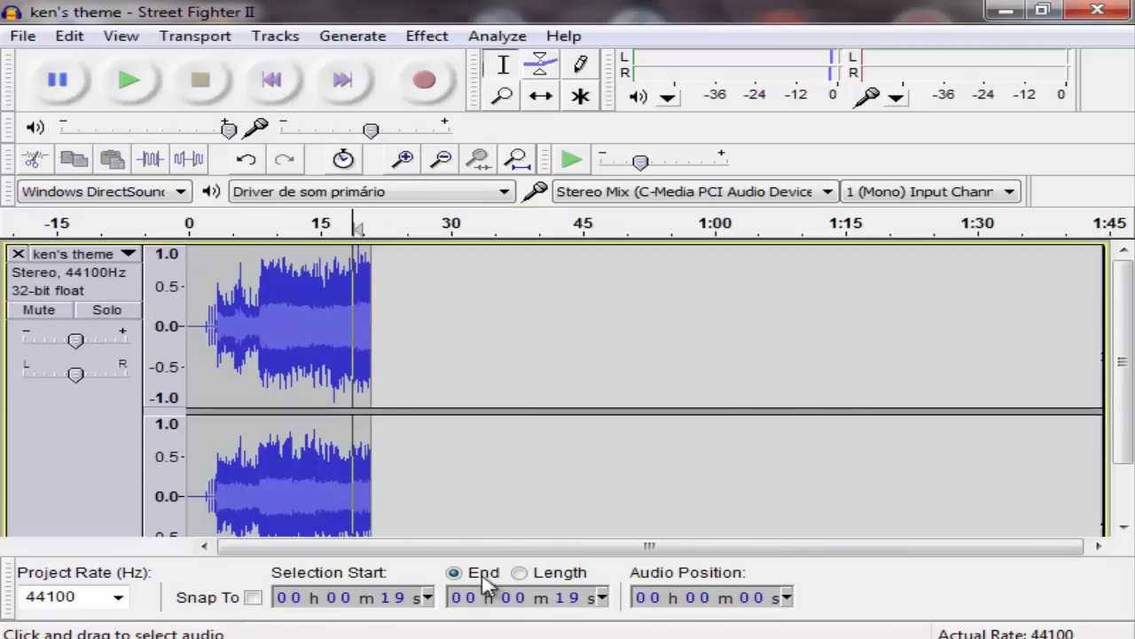
left_click(340, 493)
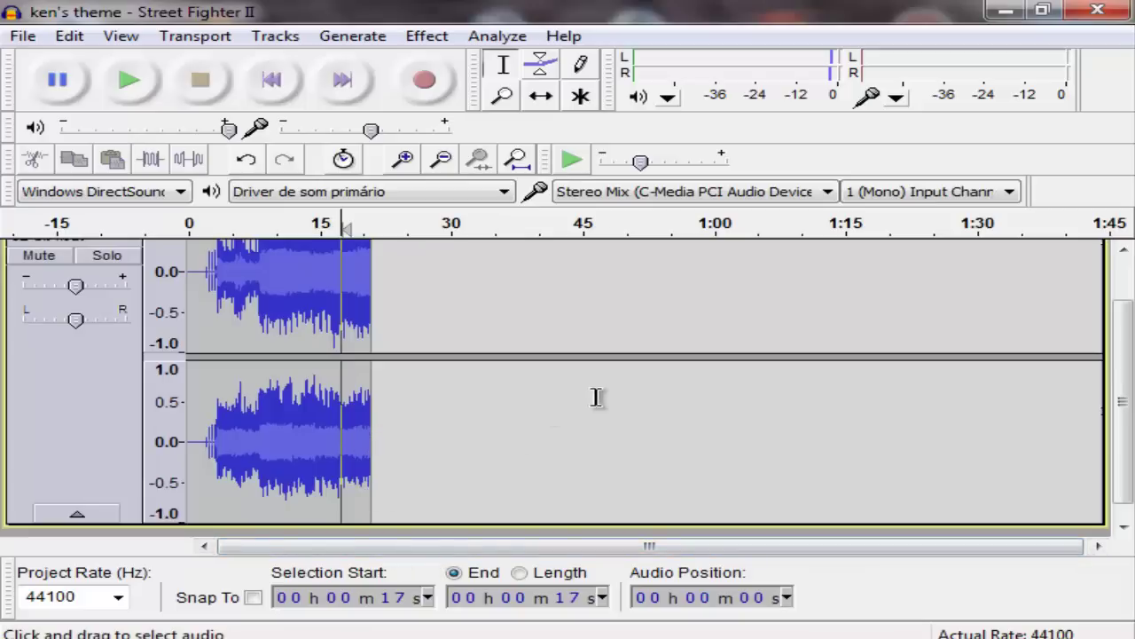
left_click(129, 84)
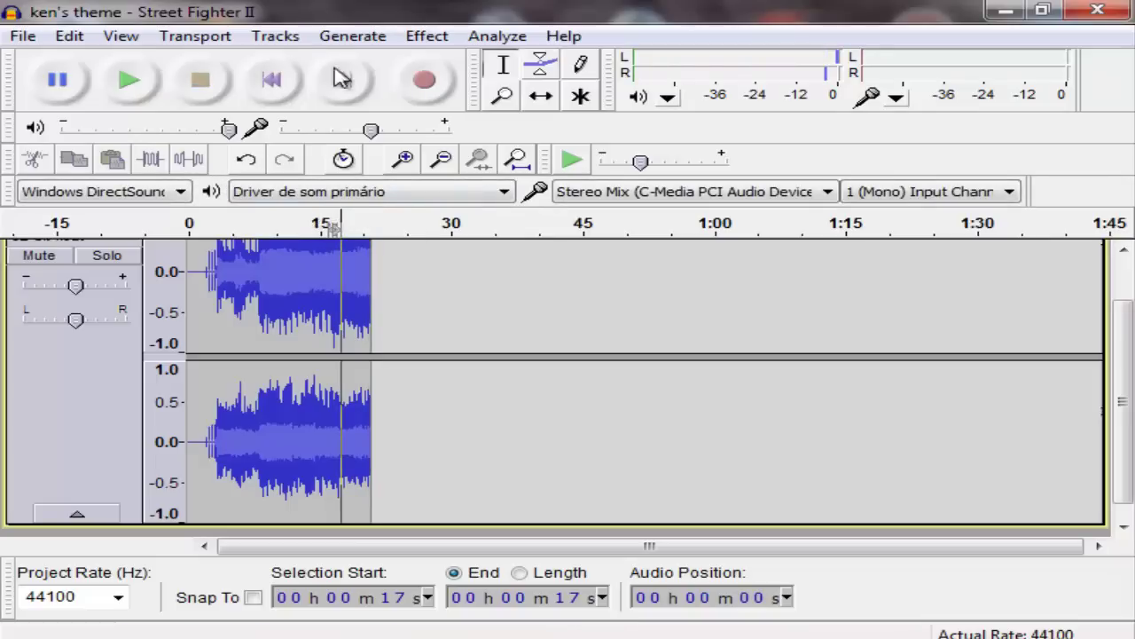
left_click(129, 83)
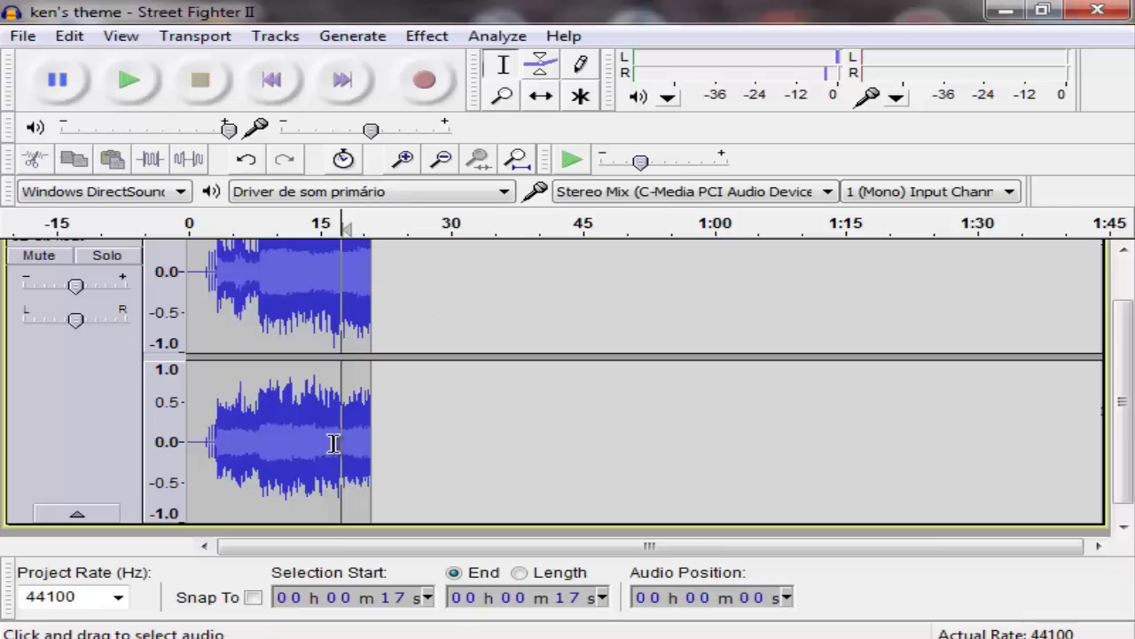
Apply a Fade Out to the end of the track, from about 14 to 21 seconds.
scroll(333, 443, "up", 2)
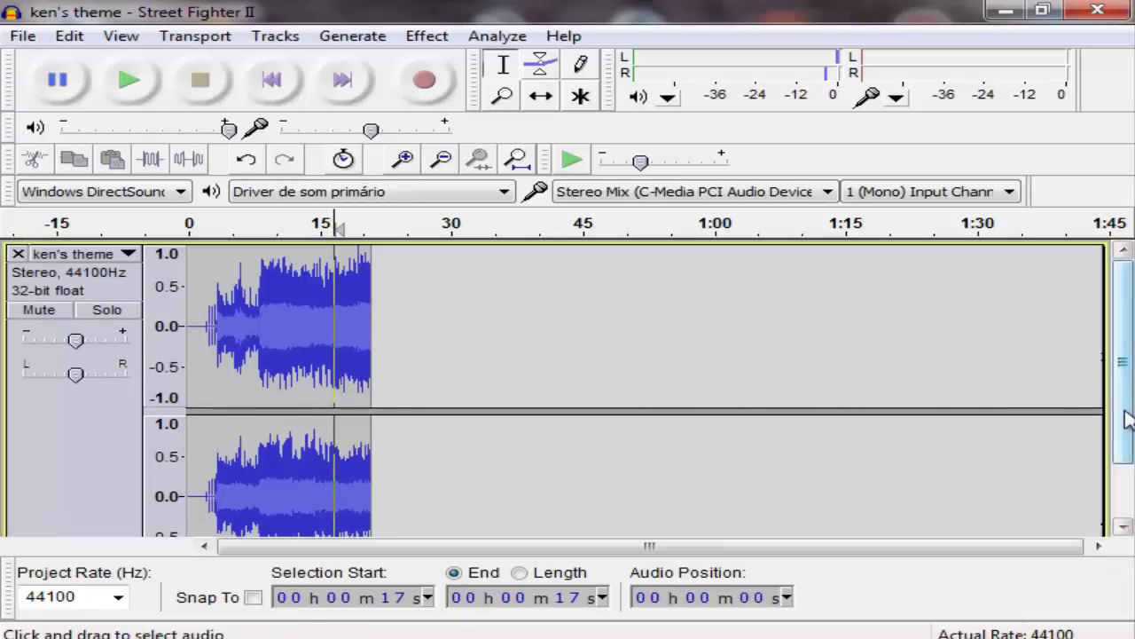
scroll(1125, 417, "down", 3)
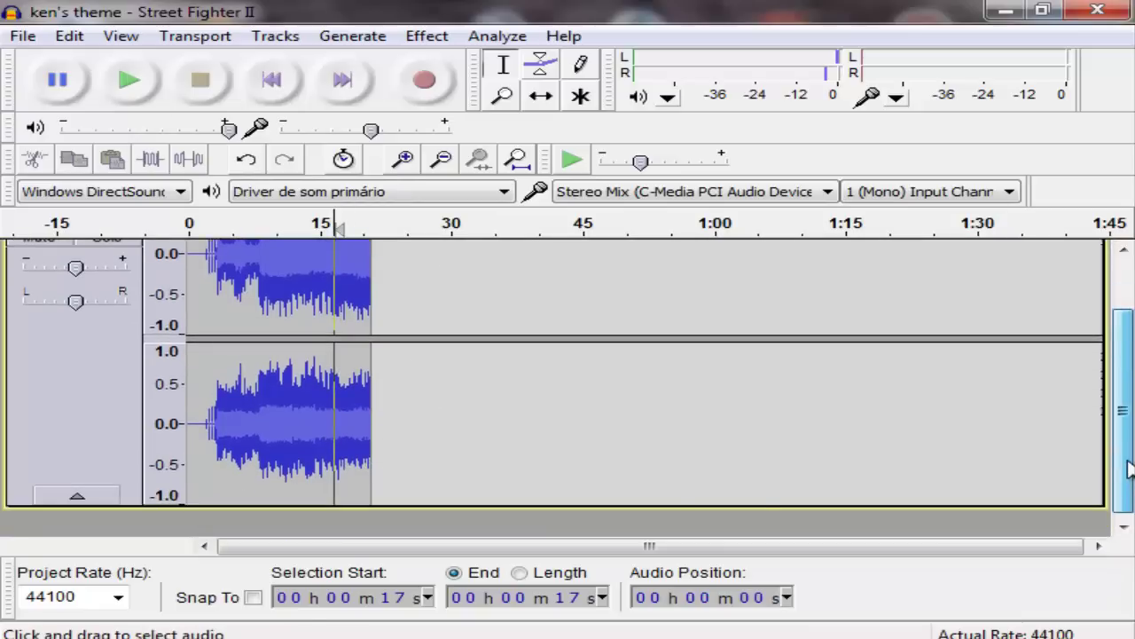
left_click(372, 421)
left_click_drag(365, 421, 308, 423)
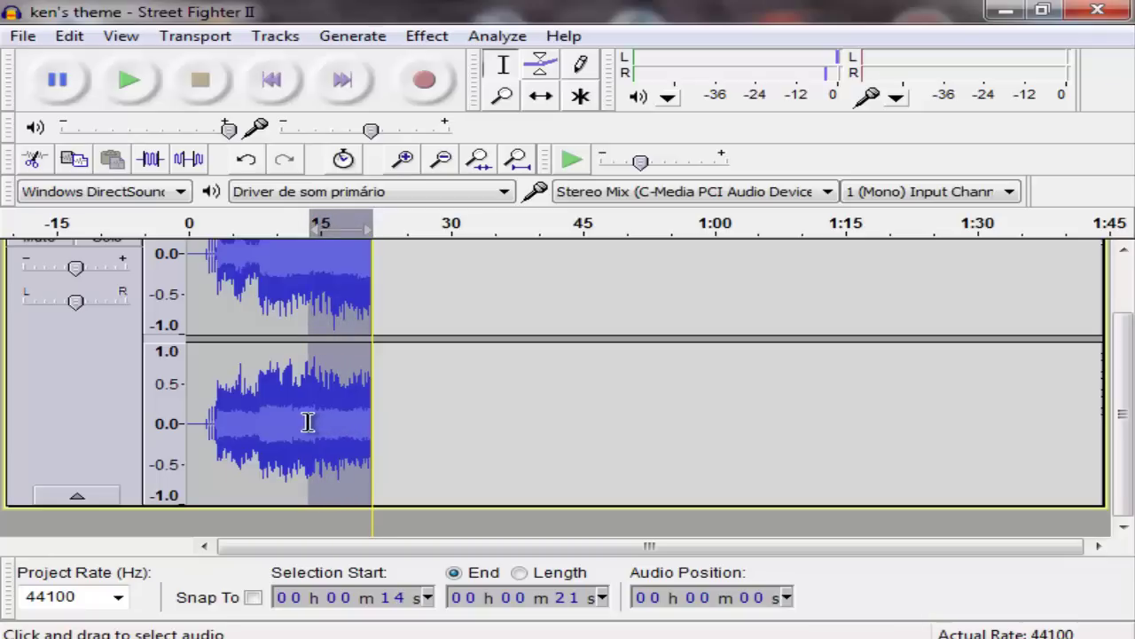
scroll(308, 422, "up", 2)
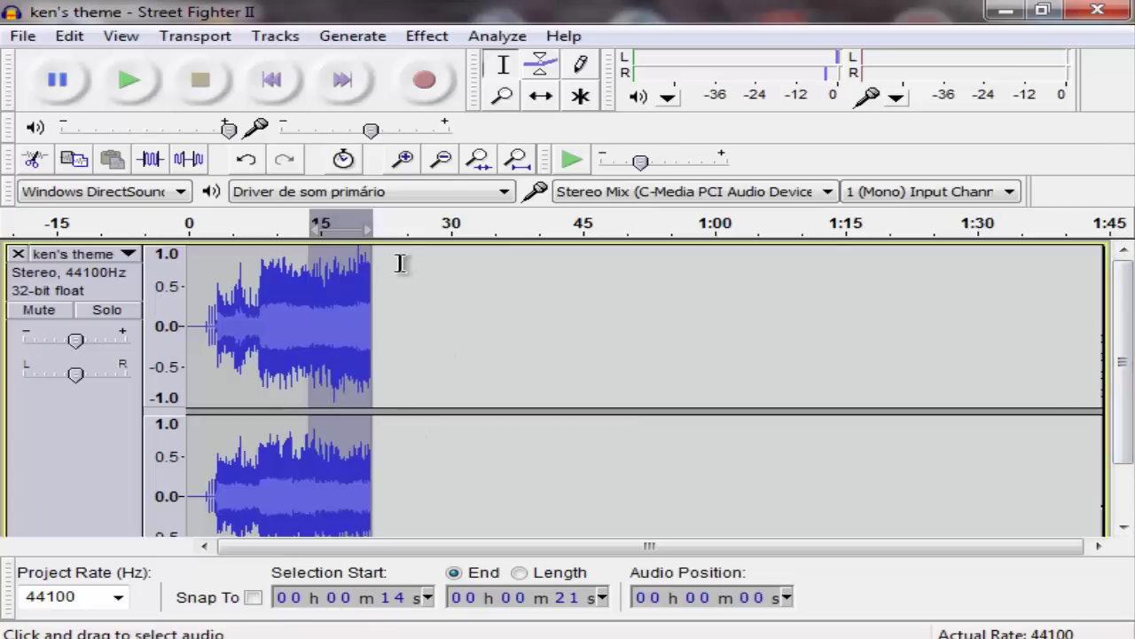
left_click(427, 40)
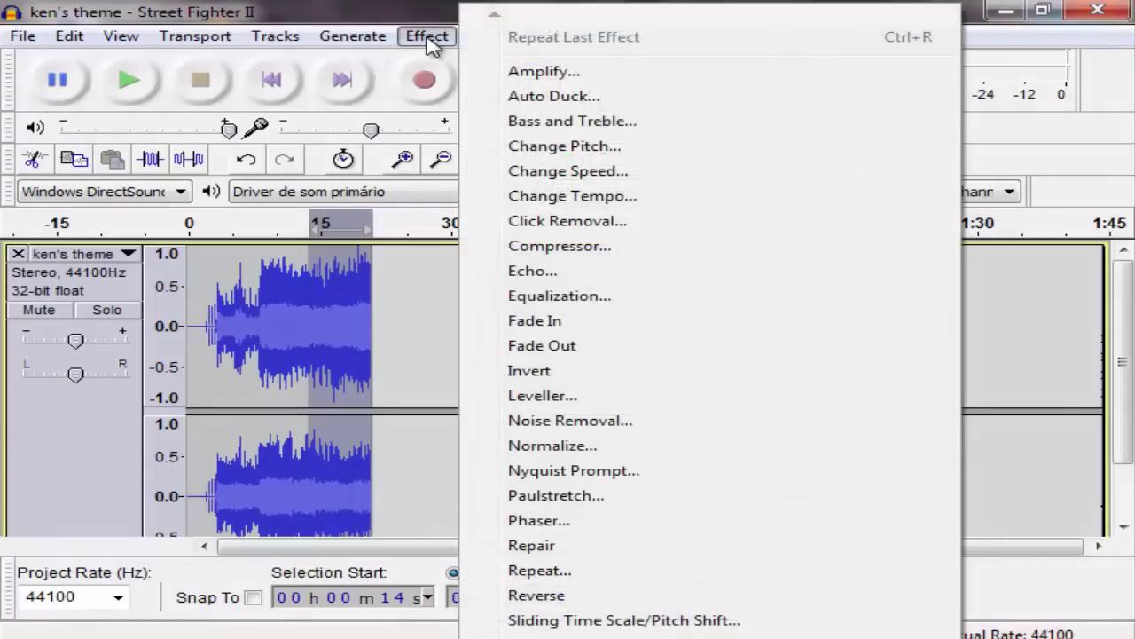
left_click(592, 353)
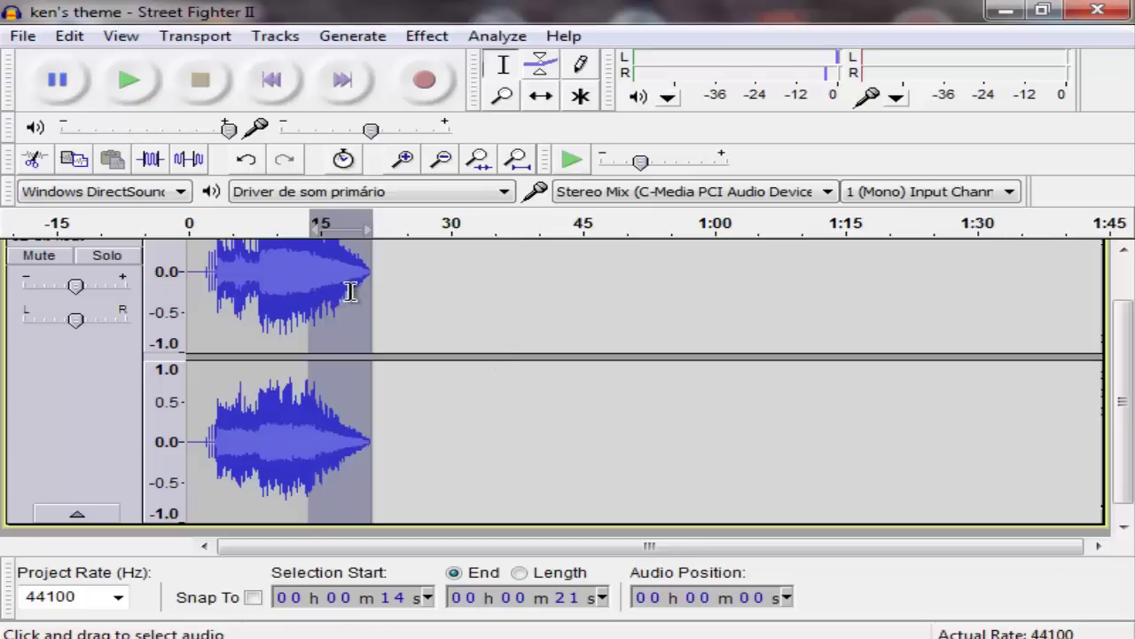
Play the faded ending from about 12 seconds and undo the Fade Out.
scroll(1124, 332, "up", 3)
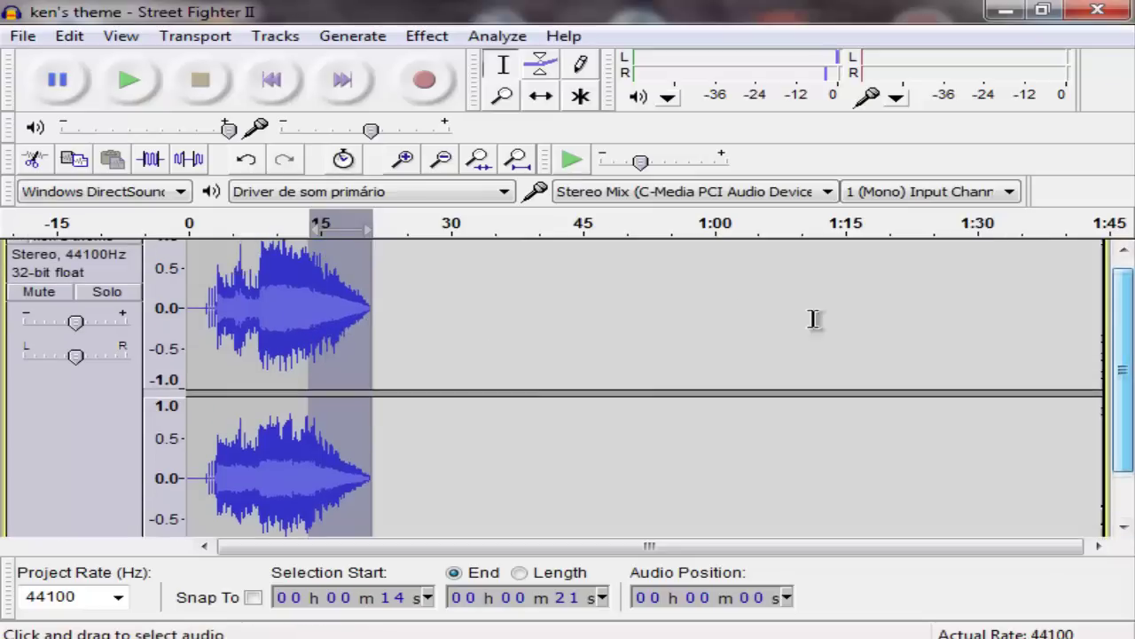
left_click(293, 315)
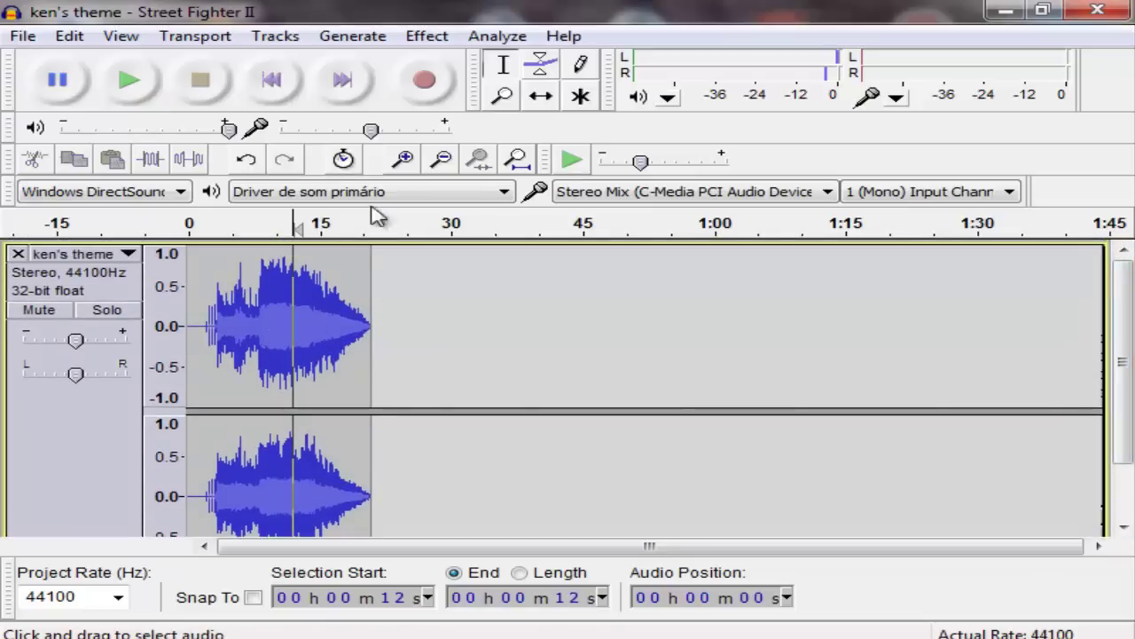
left_click(128, 80)
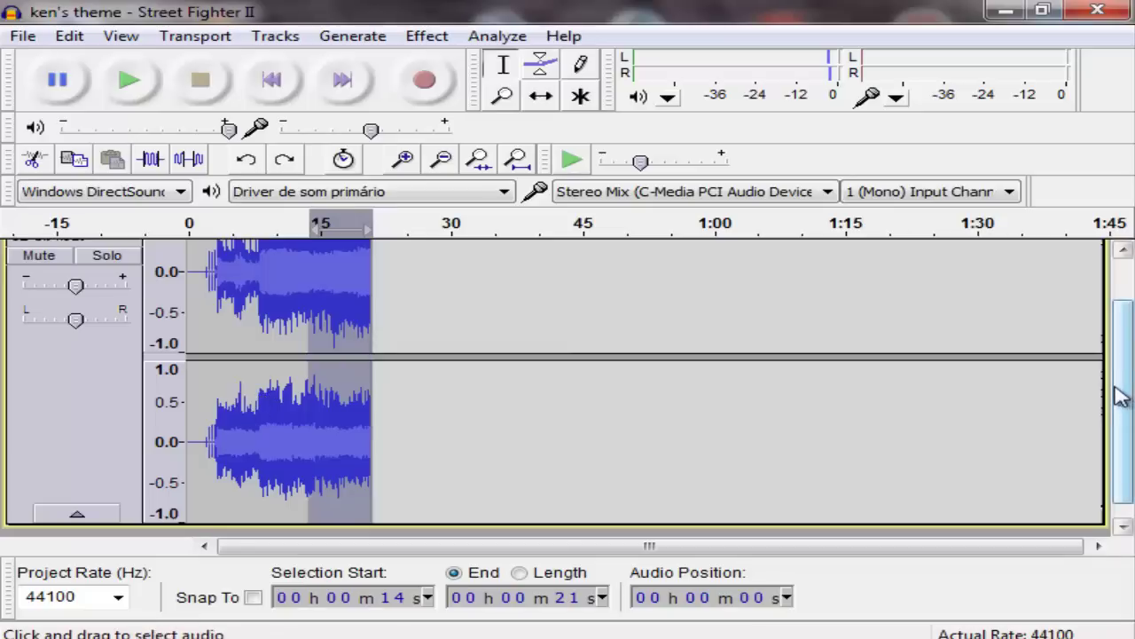
Silence the opening of the track from 0 to about 8 seconds, keeping its duration.
scroll(1121, 390, "up", 2)
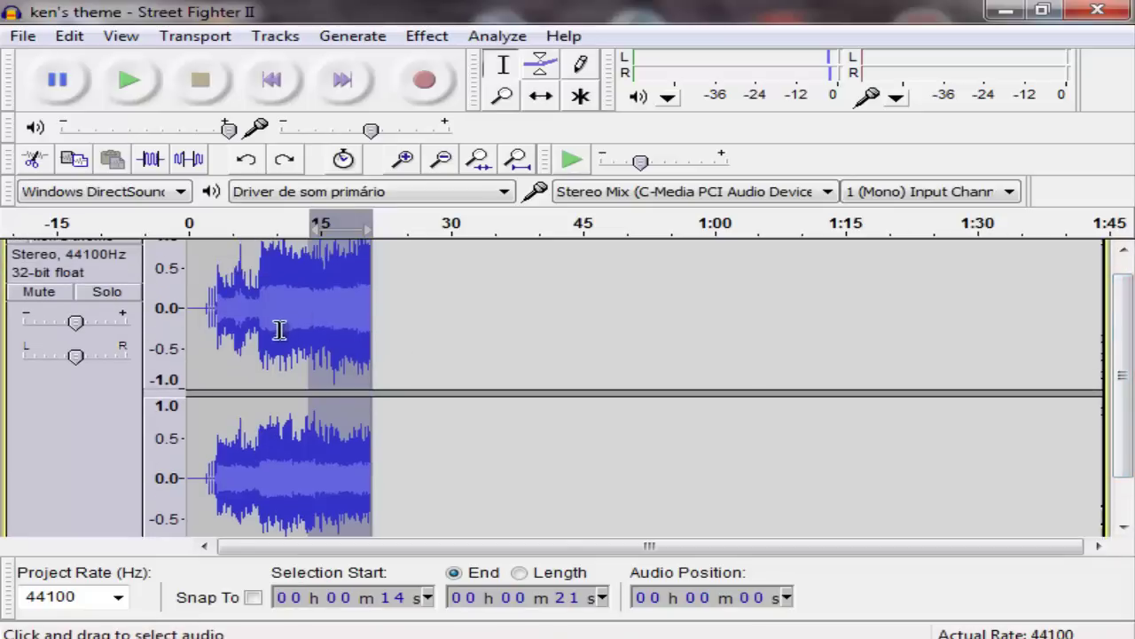
left_click(338, 317)
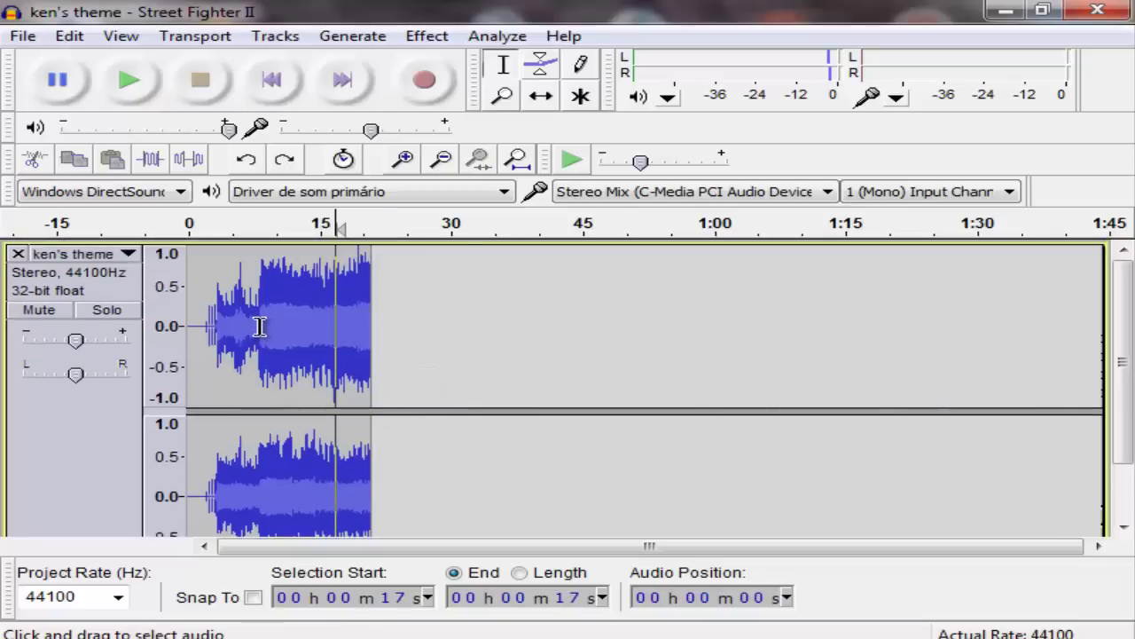
left_click_drag(259, 326, 162, 326)
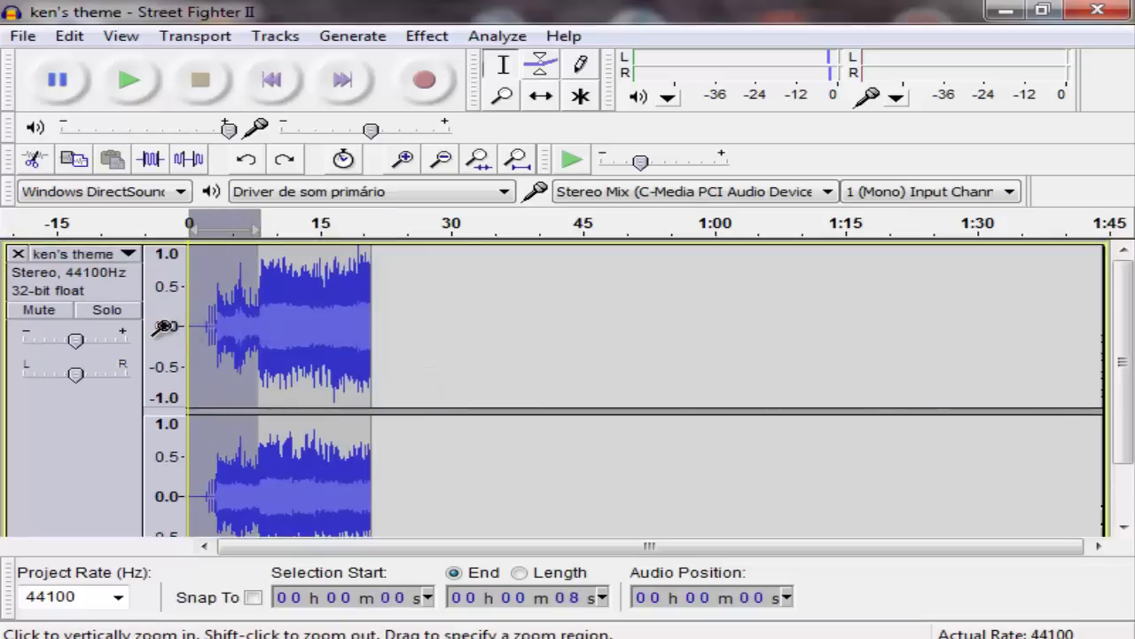
key("ctrl+l")
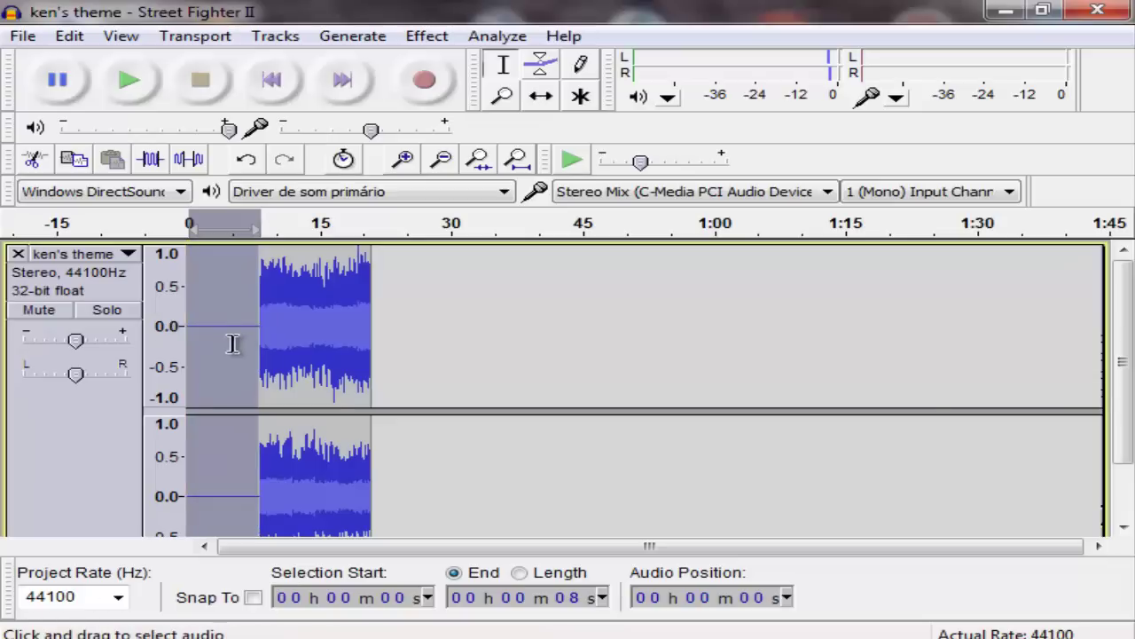
Play the track from about 7 seconds to hear the end of the silenced section, and stop playback.
scroll(245, 345, "down", 1)
left_click(259, 359)
key("space")
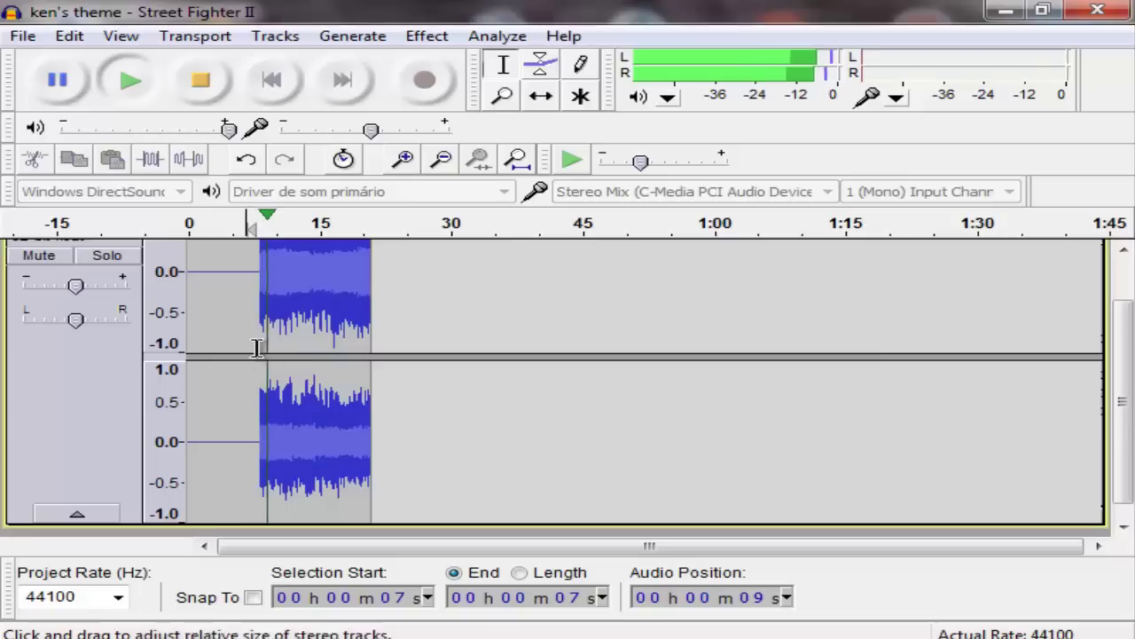
key("space")
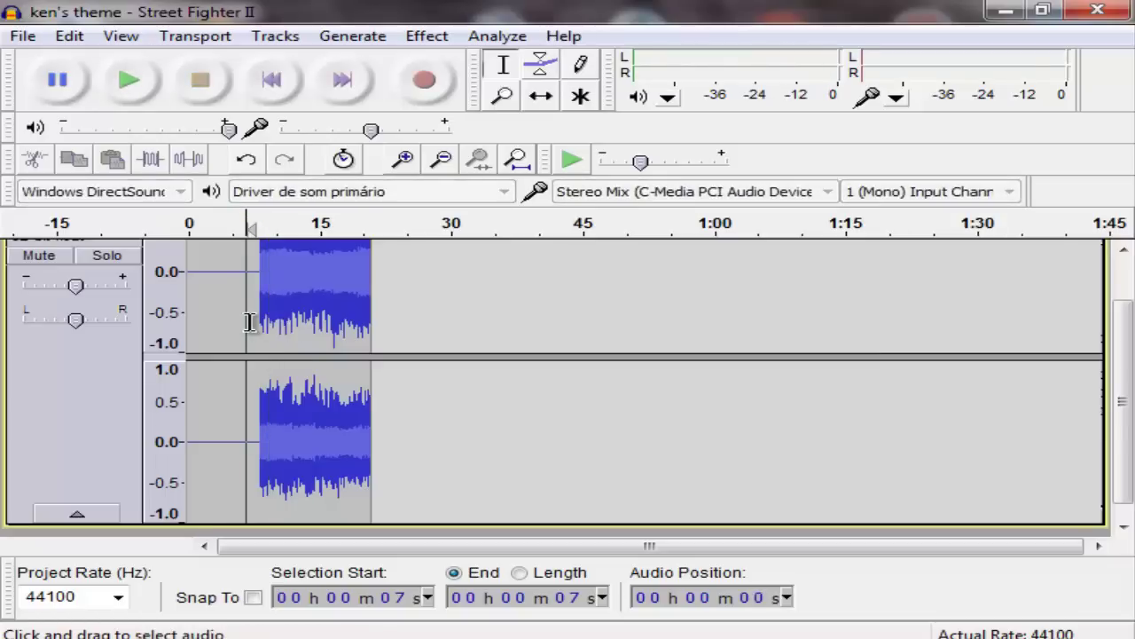
Replay the transition from the silenced opening into the music, starting at about 7 seconds, and stop playback.
key("space")
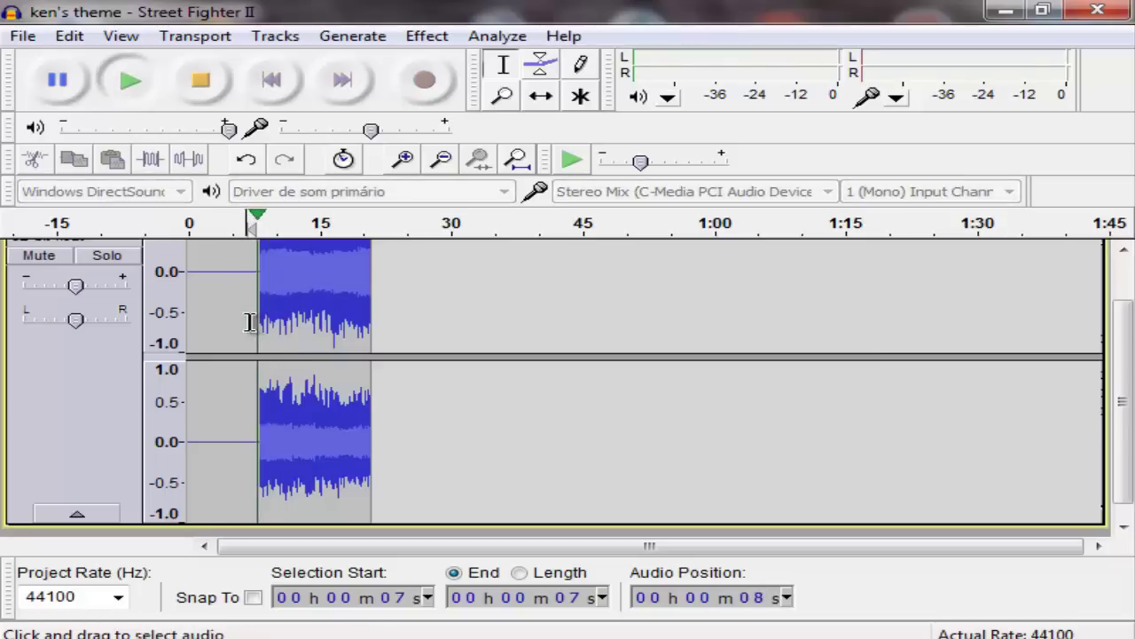
key("space")
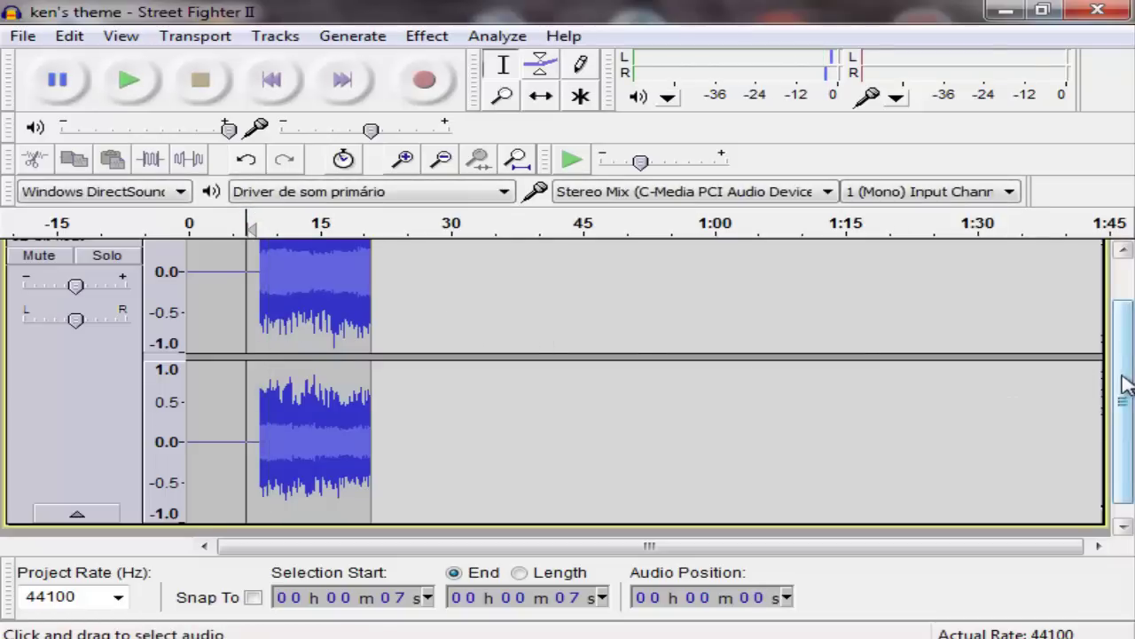
Apply a Fade In to the music right after the silenced opening, from about 8 to 17 seconds.
left_click_drag(1123, 385, 1123, 346)
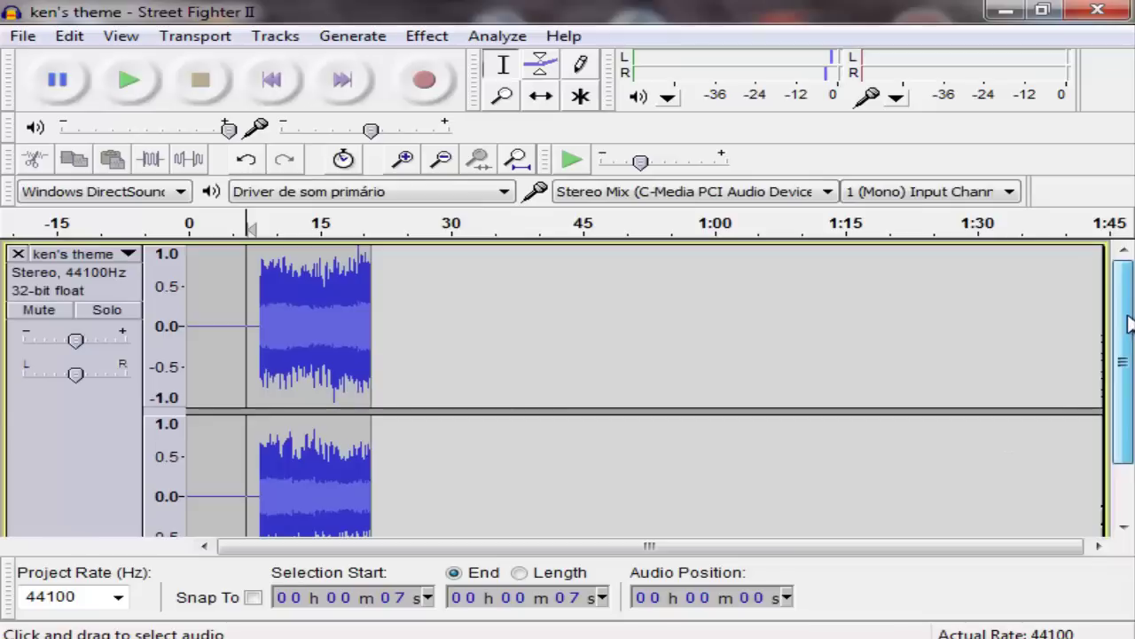
left_click(258, 333)
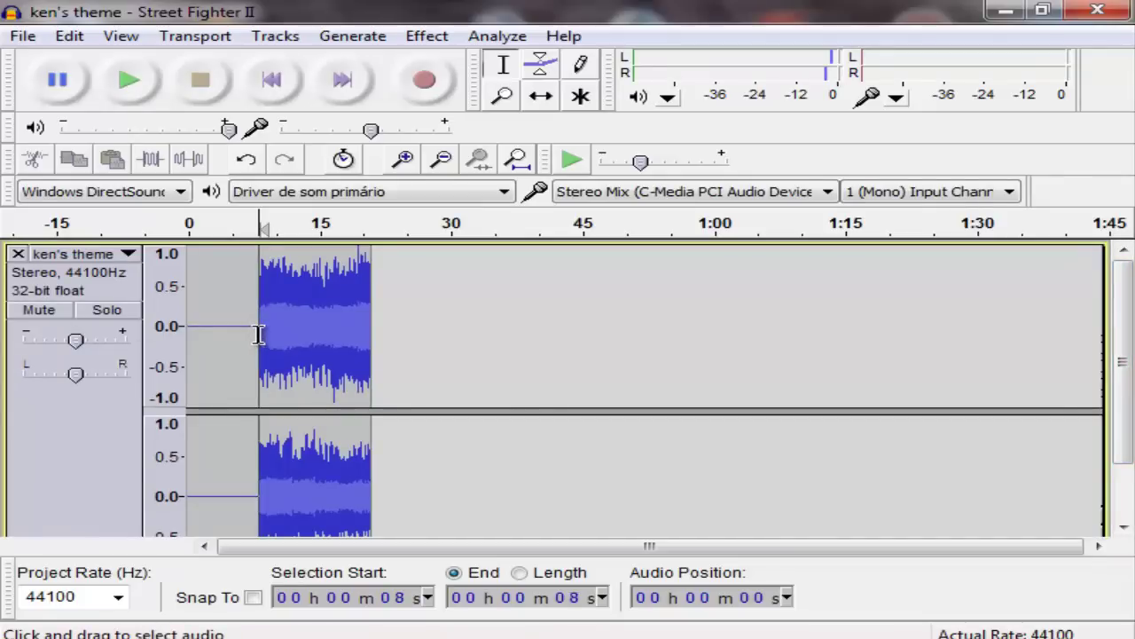
left_click_drag(258, 334, 320, 341)
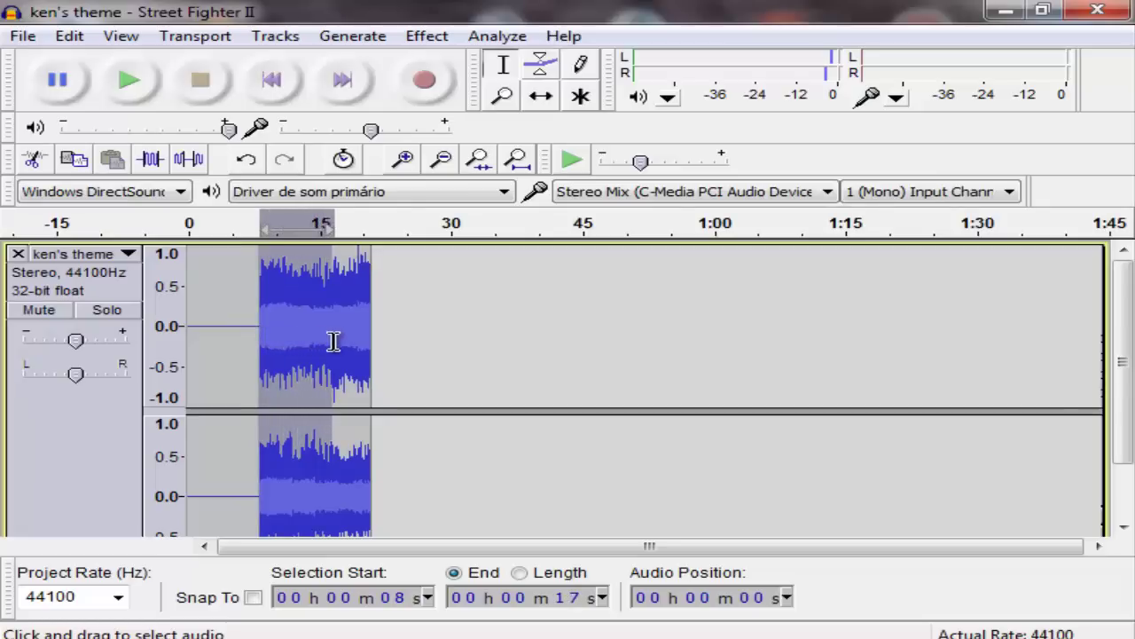
scroll(337, 341, "down", 1)
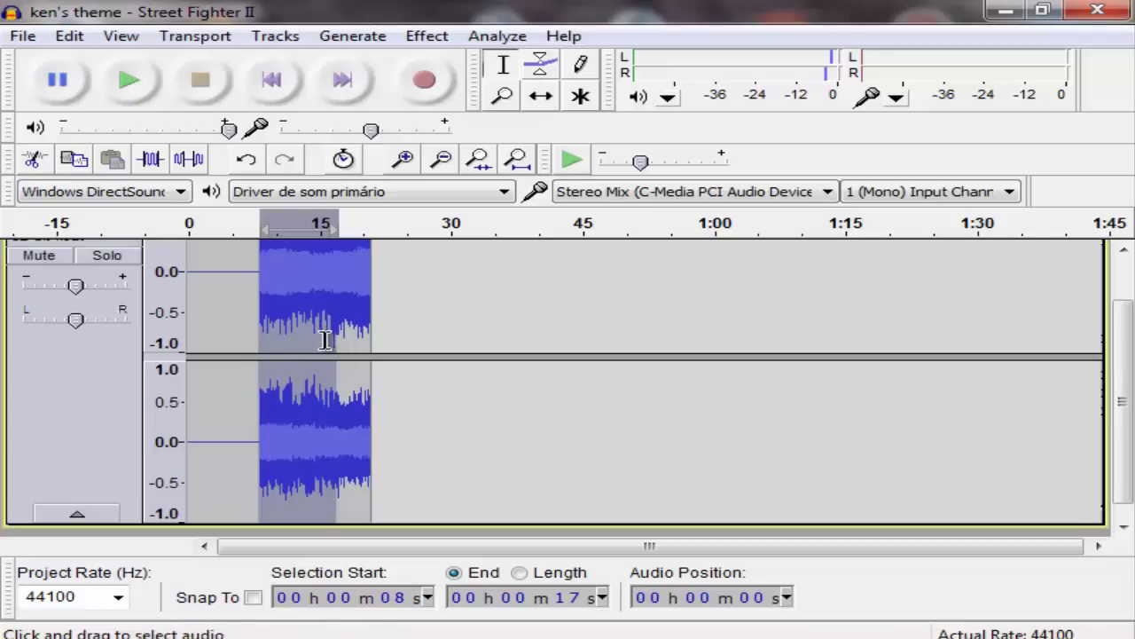
left_click_drag(1131, 342, 1131, 297)
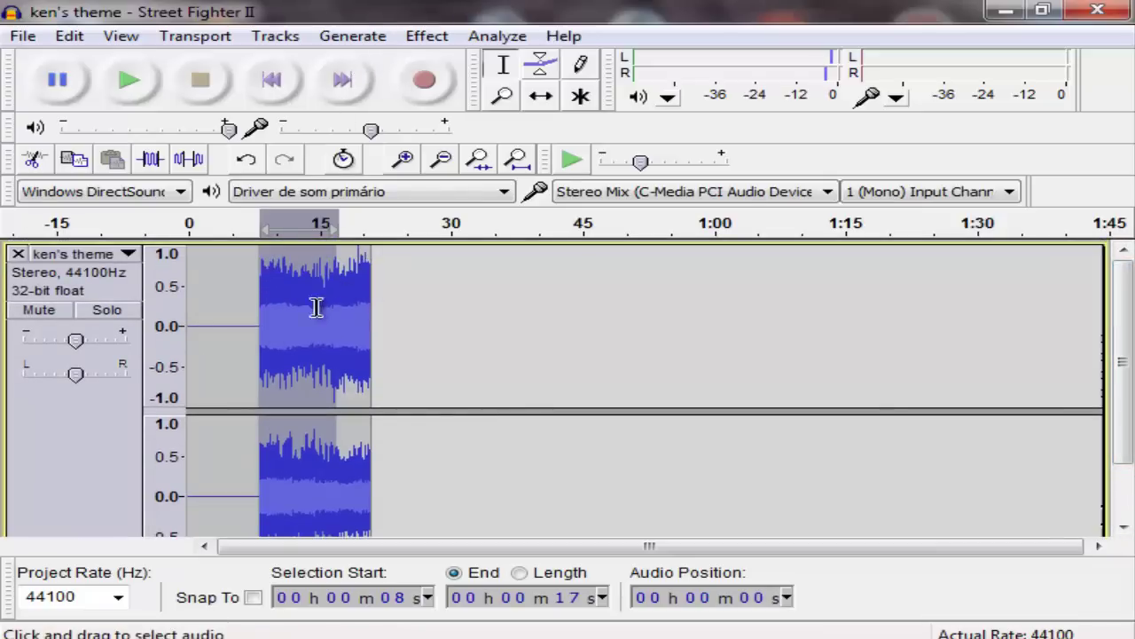
left_click(429, 36)
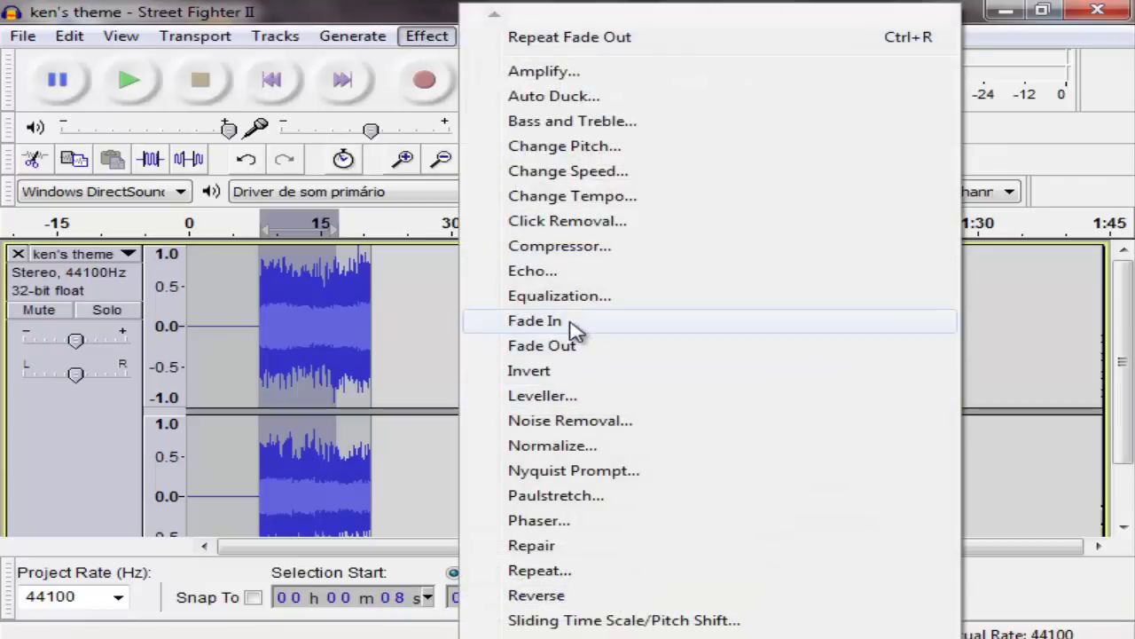
left_click(572, 328)
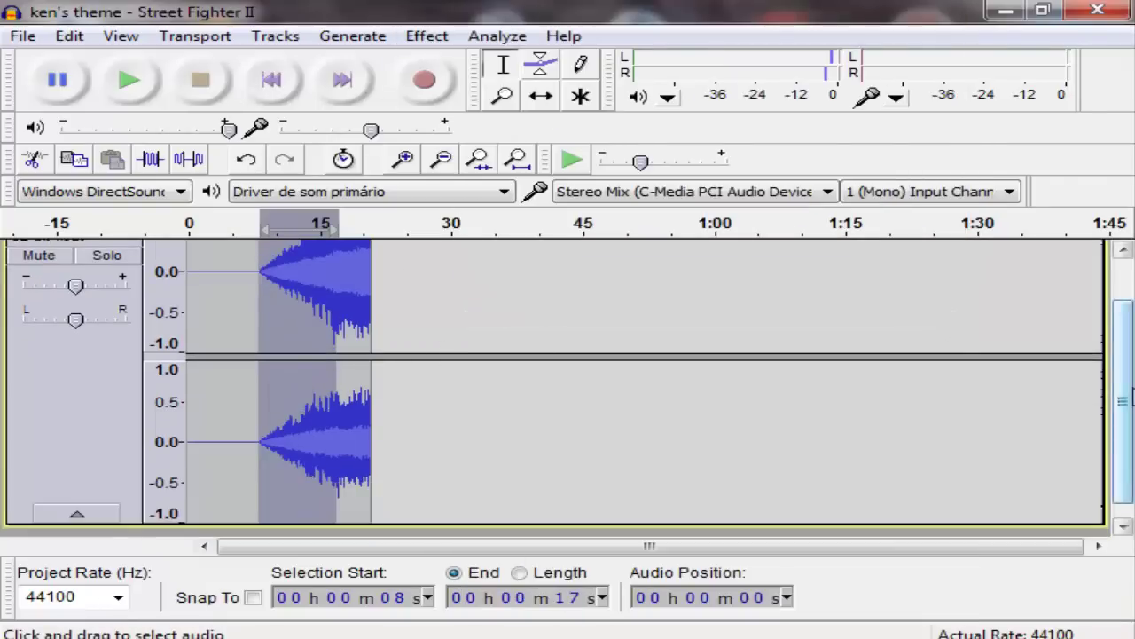
Play the faded-in section from about 8 seconds to hear the volume rise, and stop playback.
left_click_drag(1123, 400, 1123, 355)
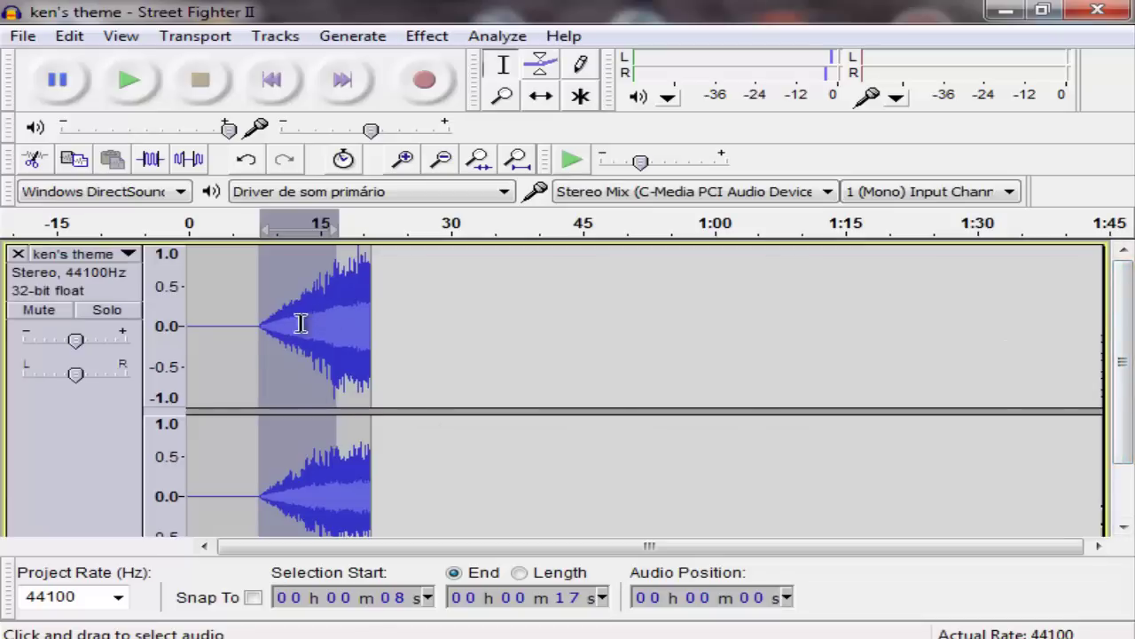
left_click(243, 350)
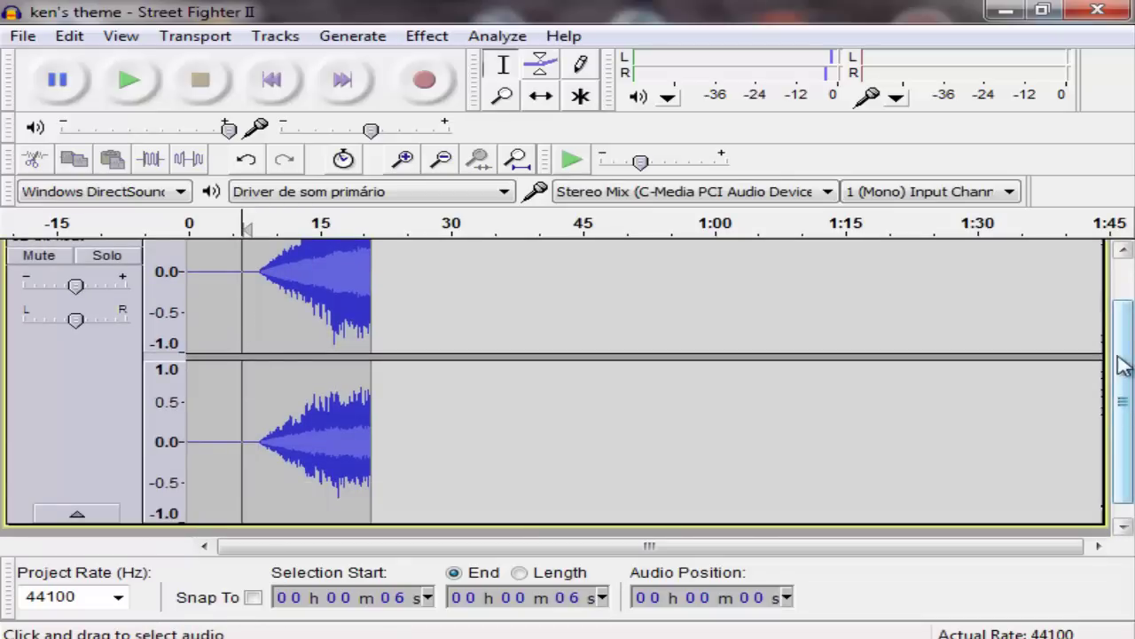
left_click_drag(1122, 364, 1131, 312)
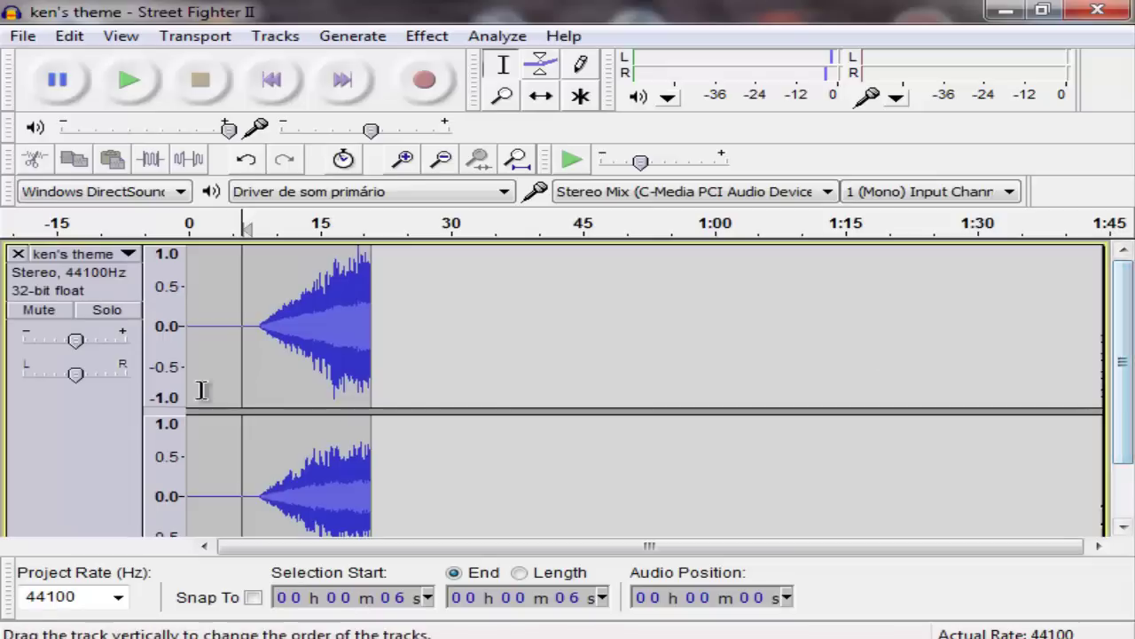
left_click(258, 330)
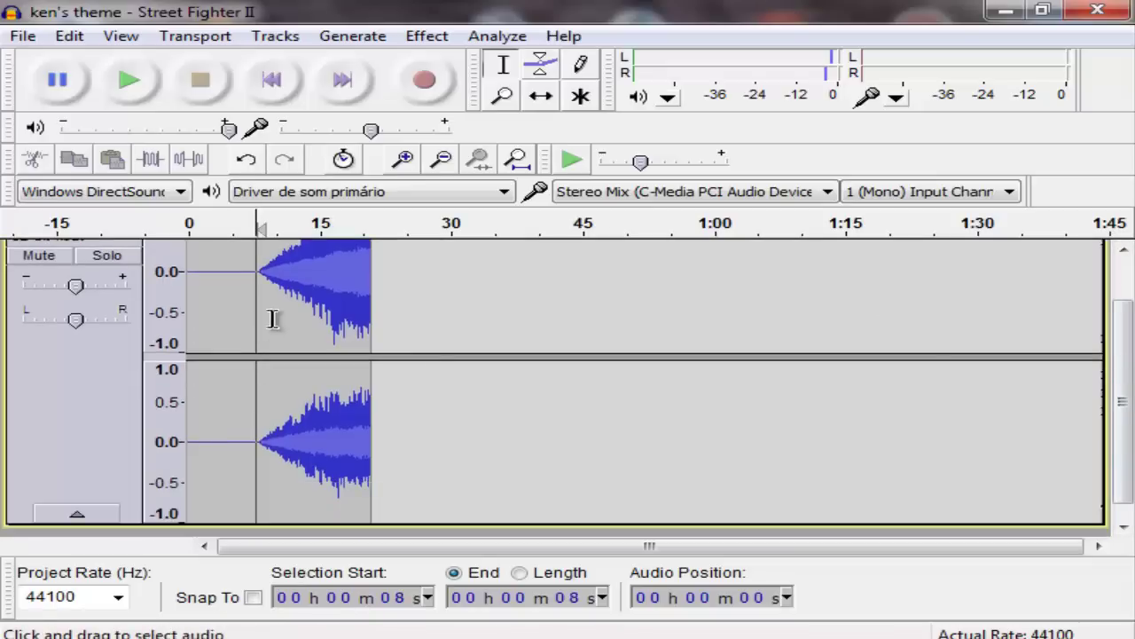
left_click_drag(1123, 347, 1123, 303)
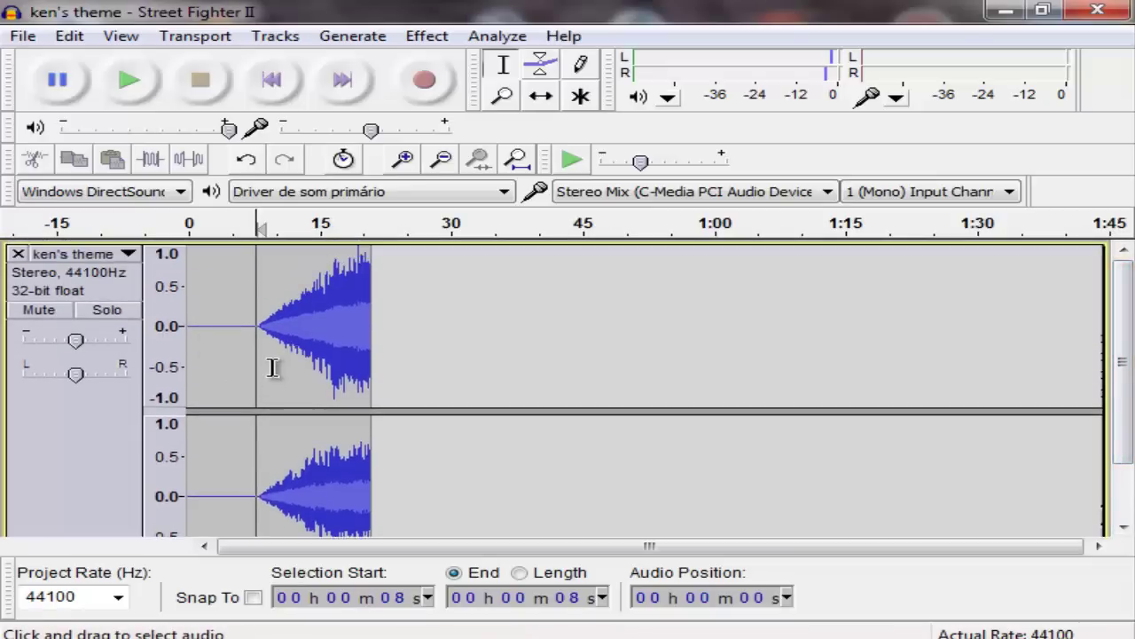
key("space")
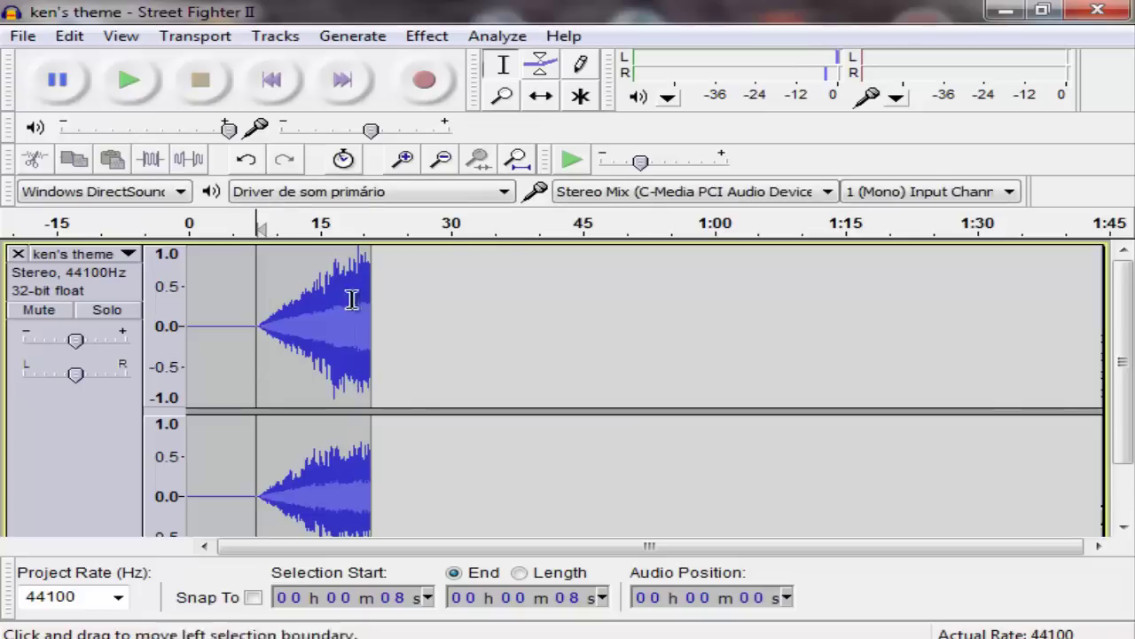
mouse_move(1131, 415)
left_mouse_down()
mouse_move(1122, 492)
mouse_move(1124, 431)
left_mouse_up()
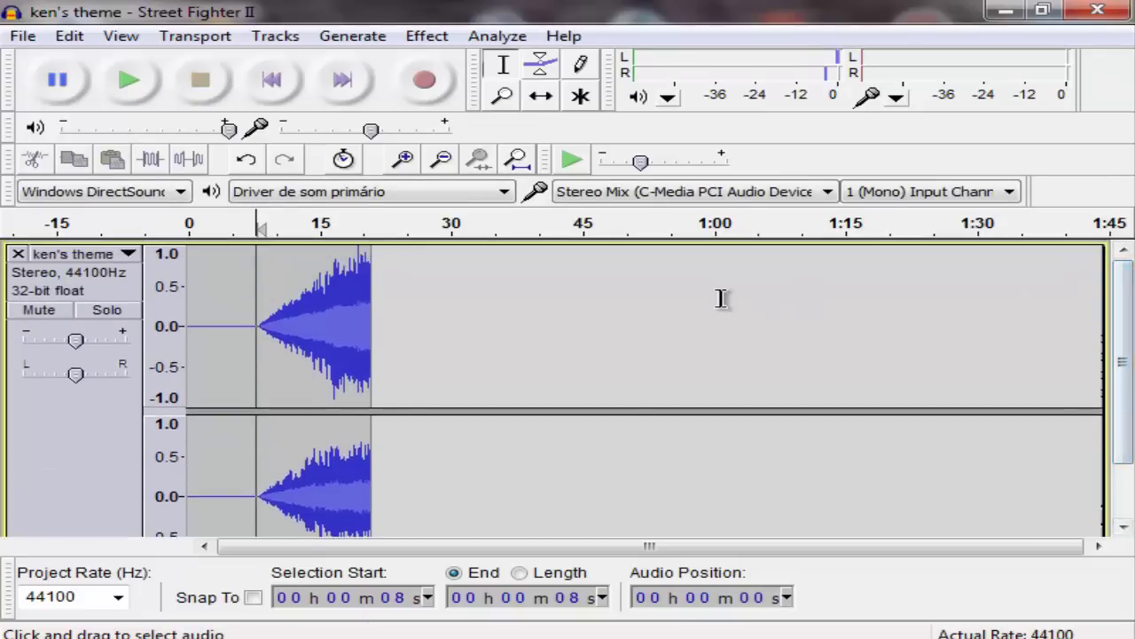